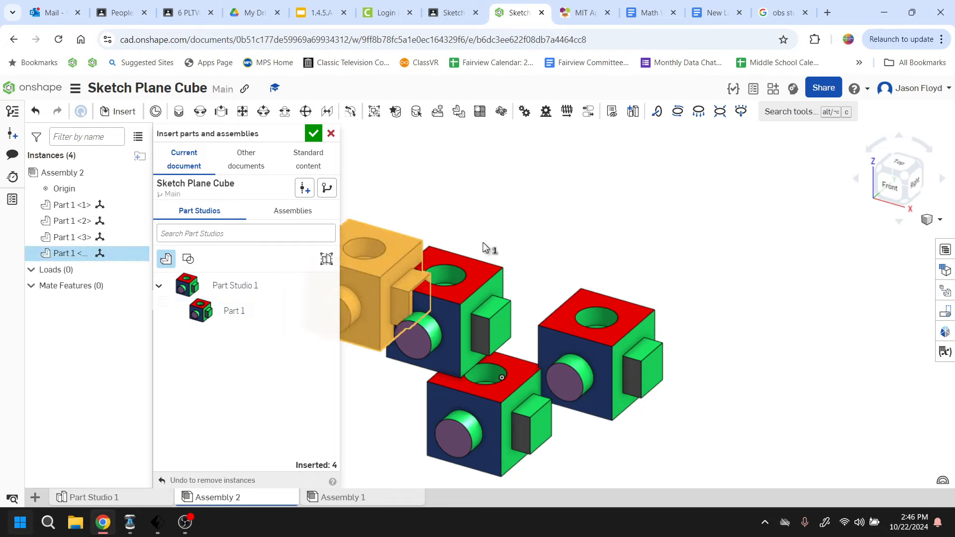
# Place the fourth copy of Part 1, finish inserting, and spread the overlapping cubes apart
pyautogui.click(655, 202)
pyautogui.click(320, 135)
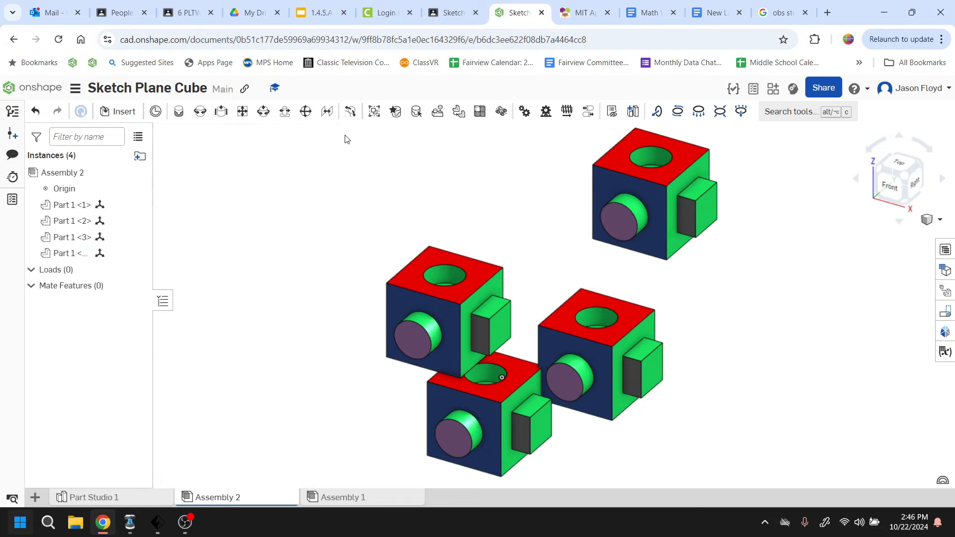
pyautogui.moveTo(464, 339); pyautogui.dragTo(264, 209)
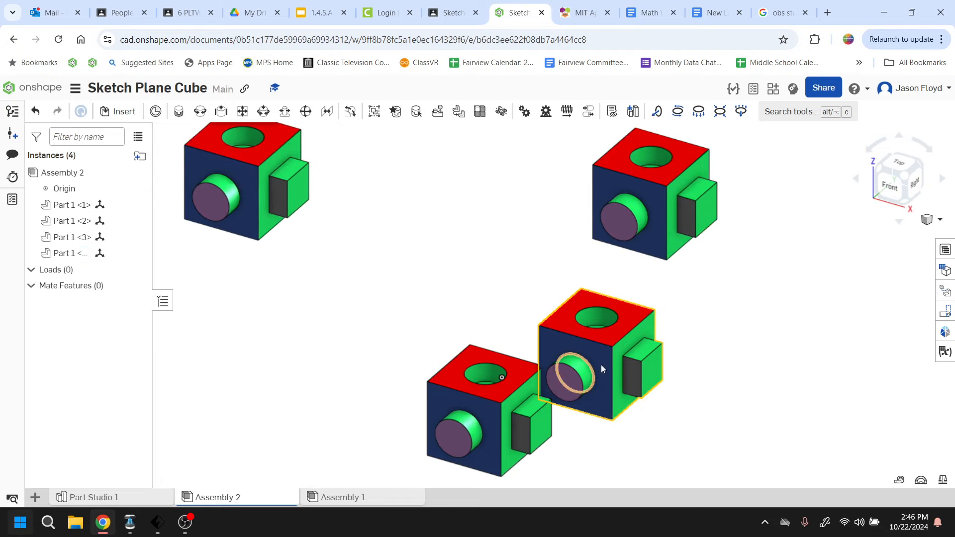
pyautogui.moveTo(600, 365); pyautogui.dragTo(810, 377)
pyautogui.moveTo(486, 418); pyautogui.dragTo(509, 378)
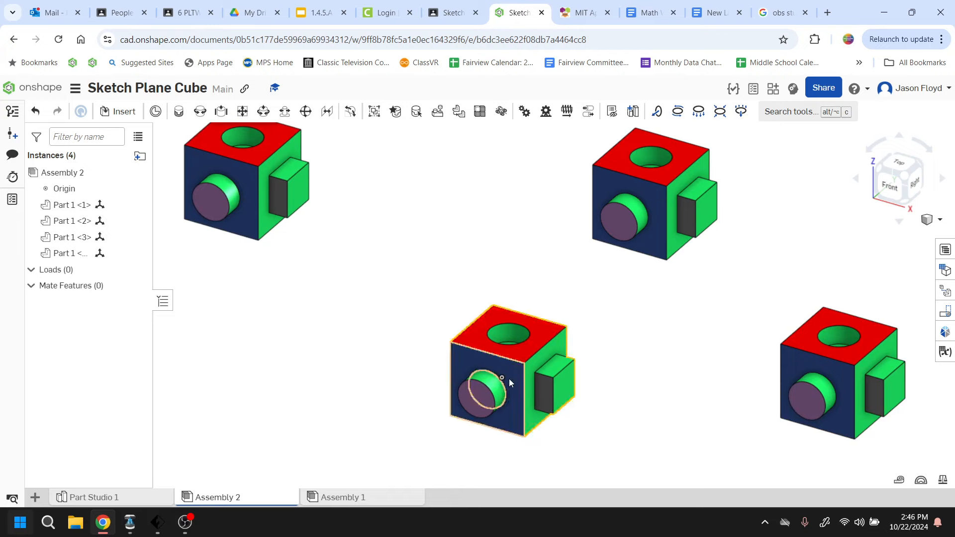
# Fix the cube nearest the origin in place and test whether it can still be moved
pyautogui.click(481, 398)
pyautogui.rightClick(481, 393)
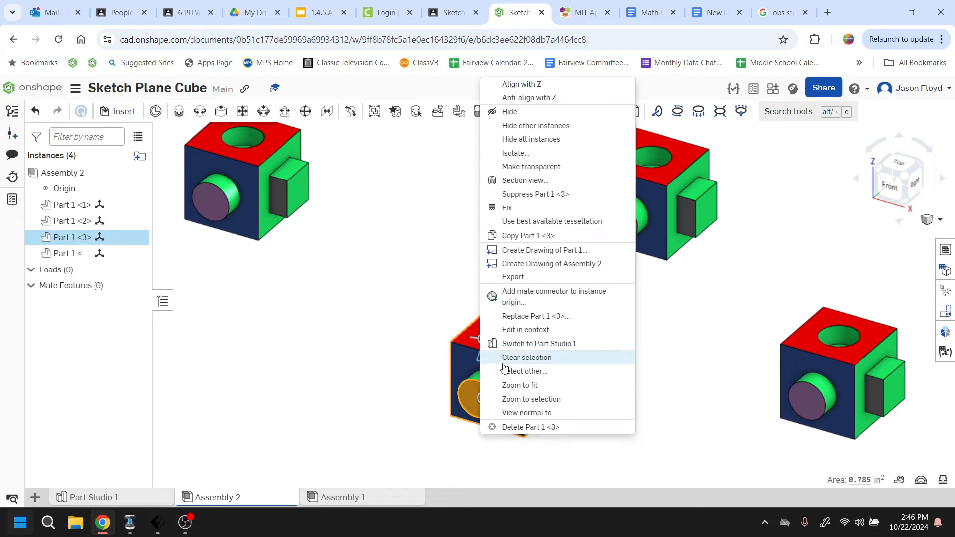
pyautogui.click(529, 207)
pyautogui.moveTo(513, 368); pyautogui.dragTo(513, 351)
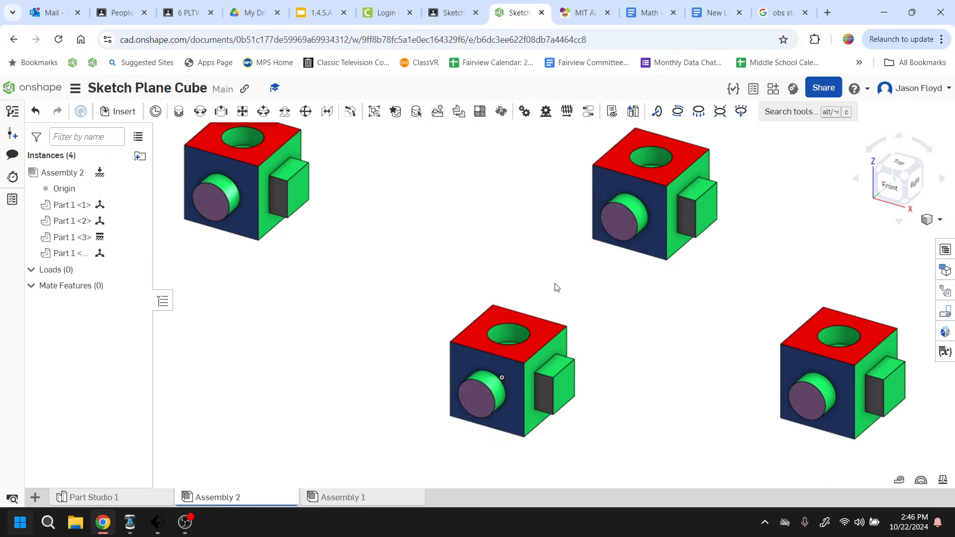
# Create a Fastened mate between the plain left face centres of a loose cube and the fixed cube
pyautogui.click(174, 114)
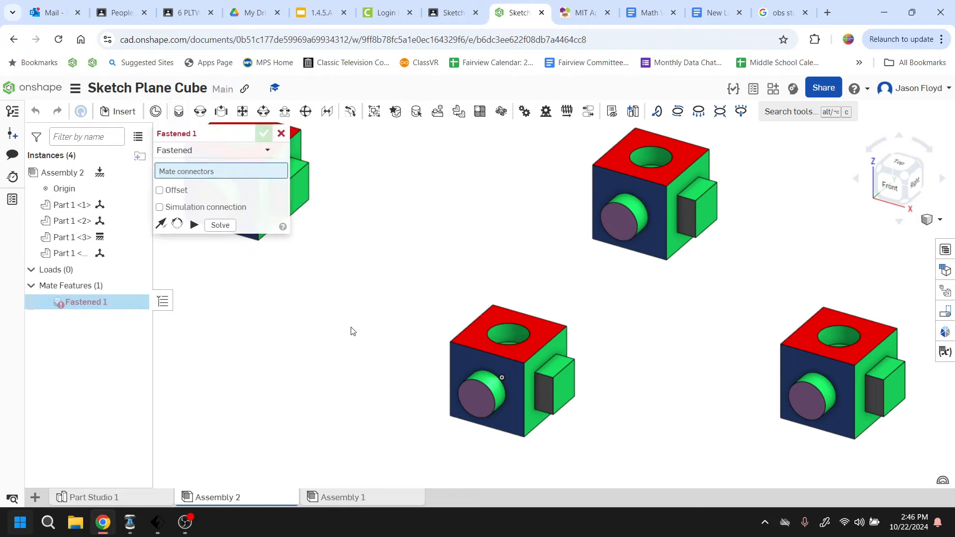
pyautogui.moveTo(354, 329); pyautogui.dragTo(406, 348, button='right')
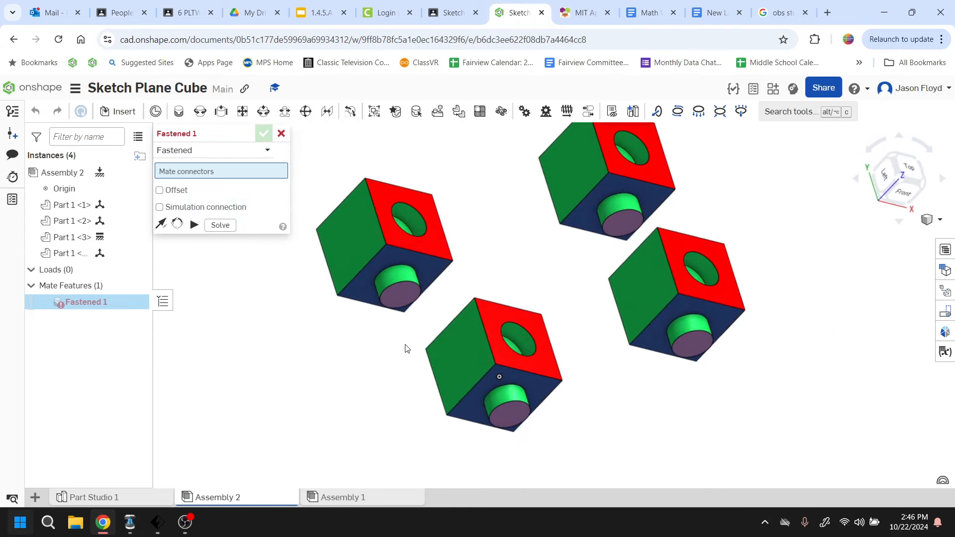
pyautogui.click(349, 247)
pyautogui.scroll(3, 348, 239)
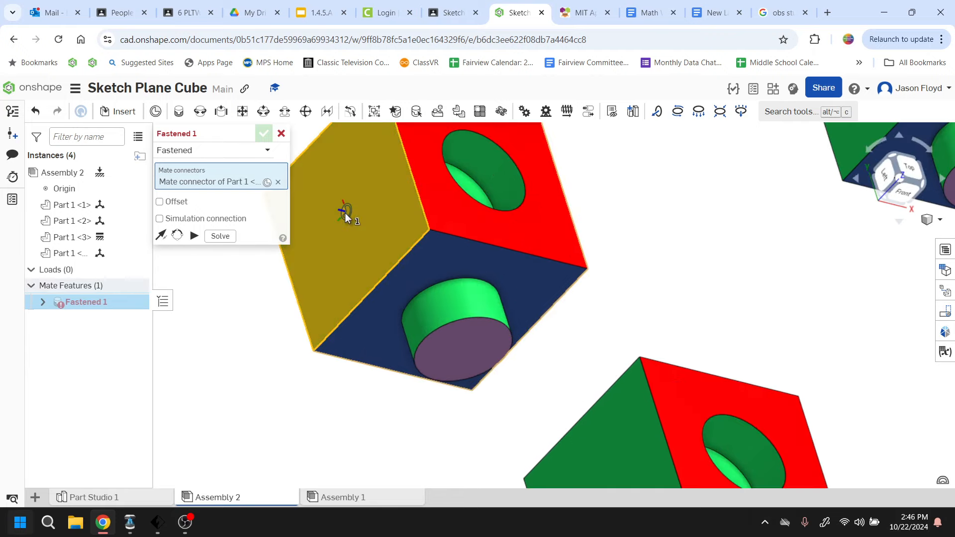
pyautogui.scroll(-5, 348, 213)
pyautogui.scroll(5, 445, 323)
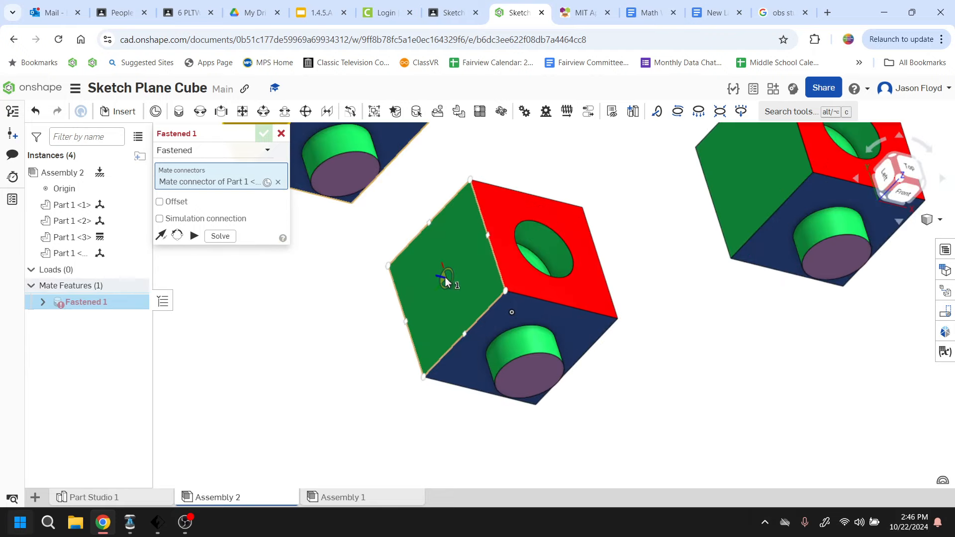
pyautogui.click(446, 279)
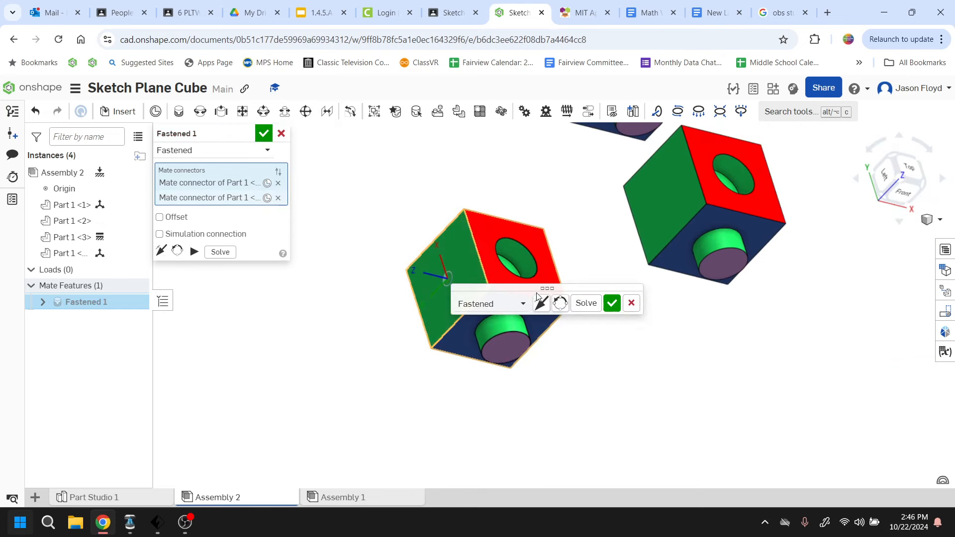
# Flip the mated cube outward, cycle its rotation until its square pocket lies beside the red face, and commit the mate
pyautogui.click(543, 303)
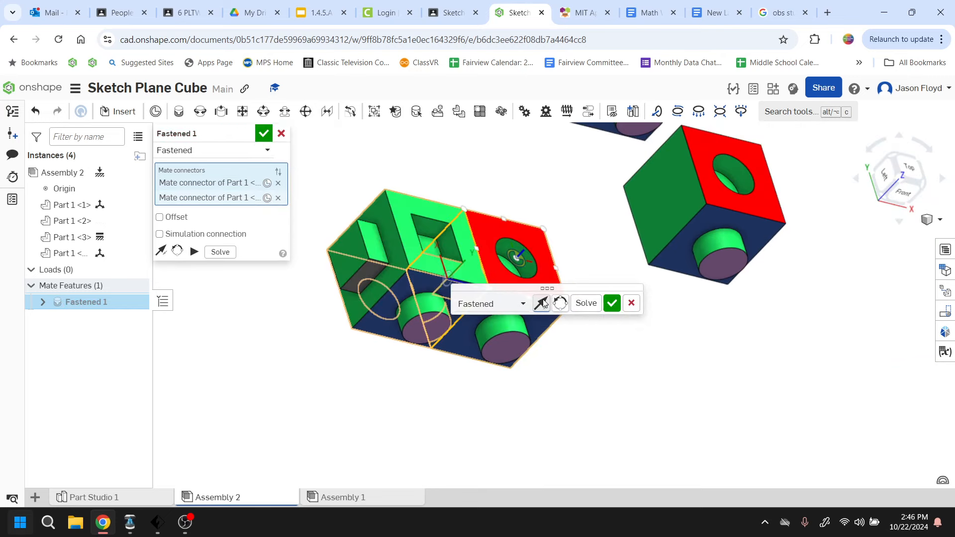
pyautogui.click(562, 307)
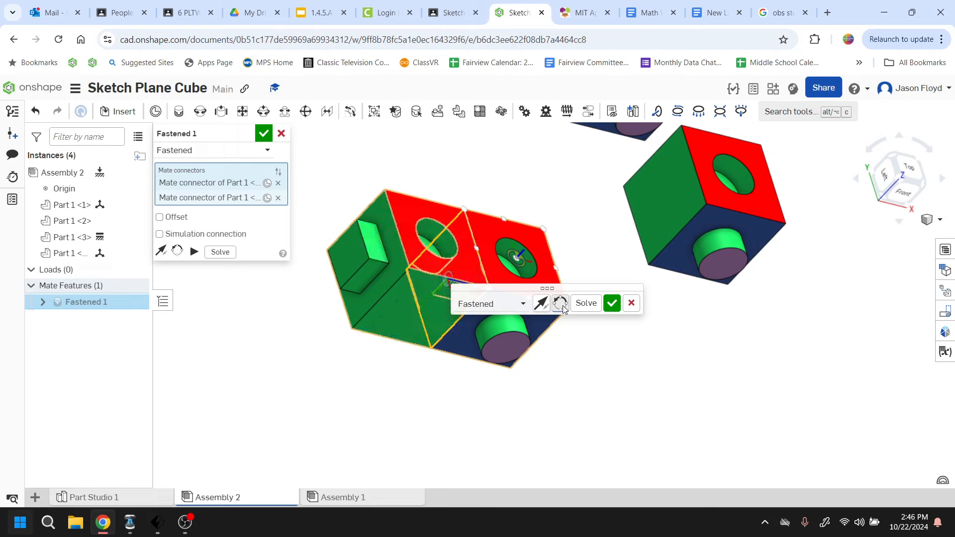
pyautogui.click(562, 306)
pyautogui.click(563, 305)
pyautogui.click(562, 304)
pyautogui.click(562, 305)
pyautogui.click(562, 304)
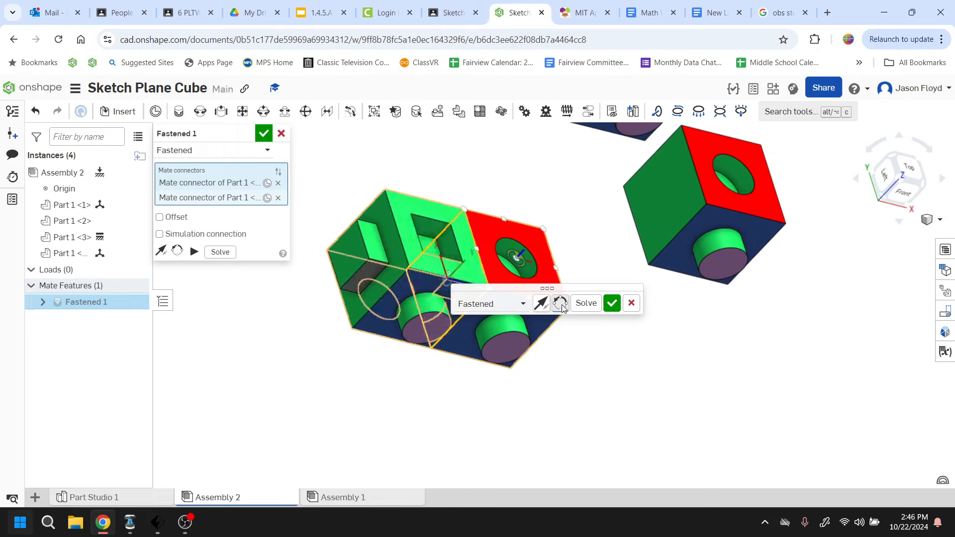
pyautogui.click(612, 303)
# Create a Fastened mate between a loose cube's round peg end and the floor of the fixed cube's round hole
pyautogui.scroll(-3, 614, 314)
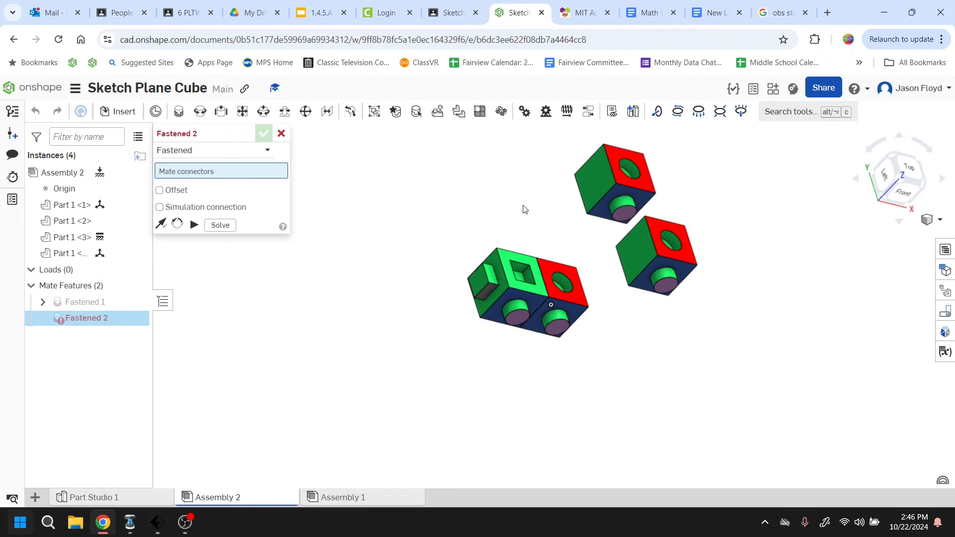
pyautogui.scroll(2, 638, 234)
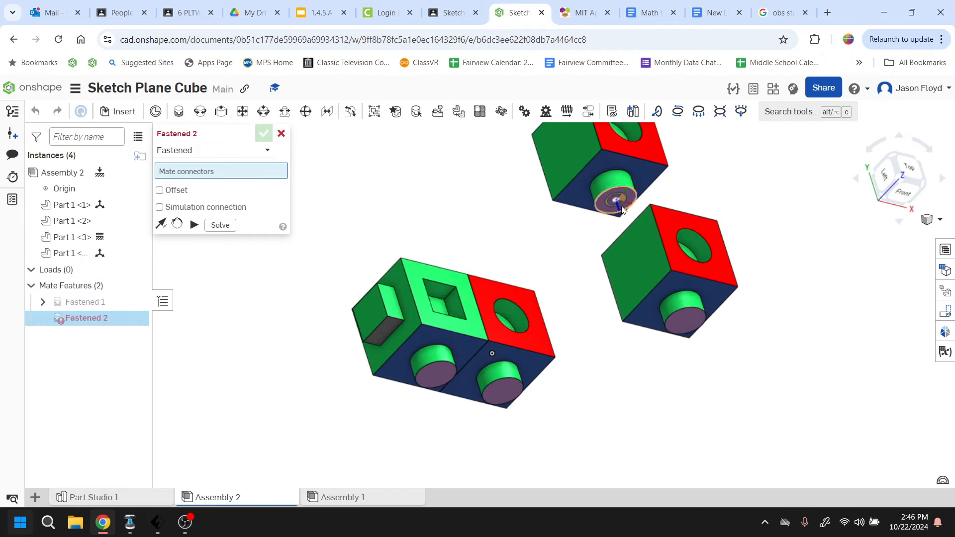
pyautogui.click(620, 205)
pyautogui.moveTo(577, 251); pyautogui.dragTo(567, 274, button='right')
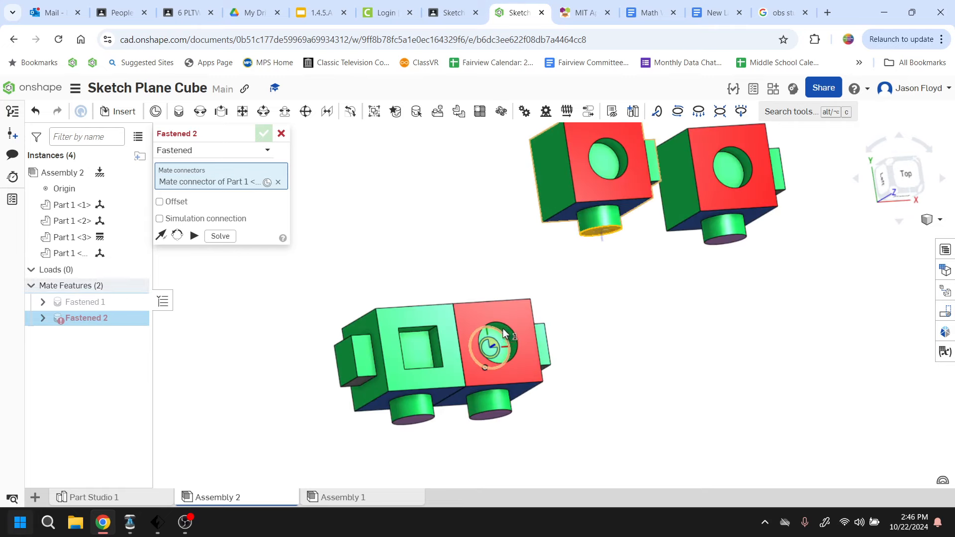
pyautogui.moveTo(505, 371); pyautogui.dragTo(491, 347, button='right')
pyautogui.scroll(5, 492, 350)
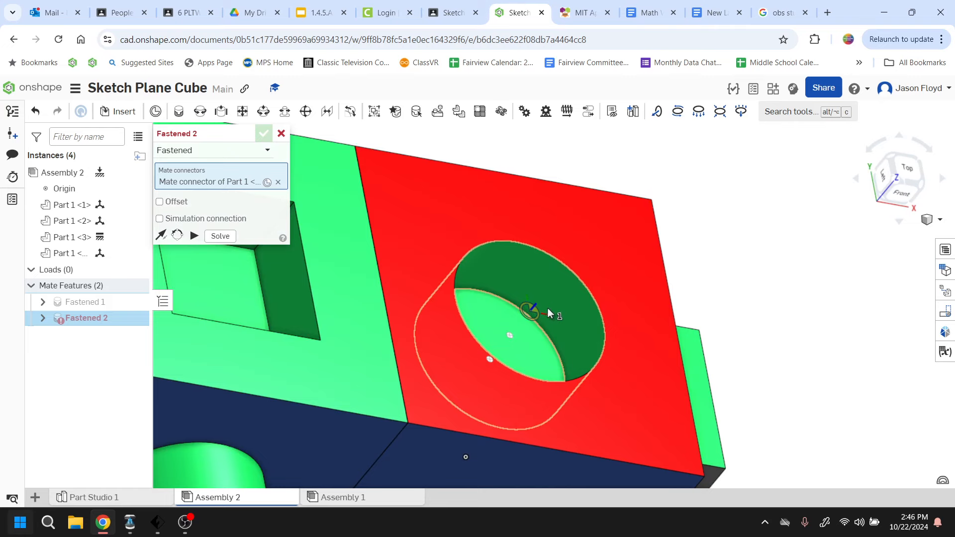
pyautogui.click(506, 337)
pyautogui.scroll(-5, 493, 344)
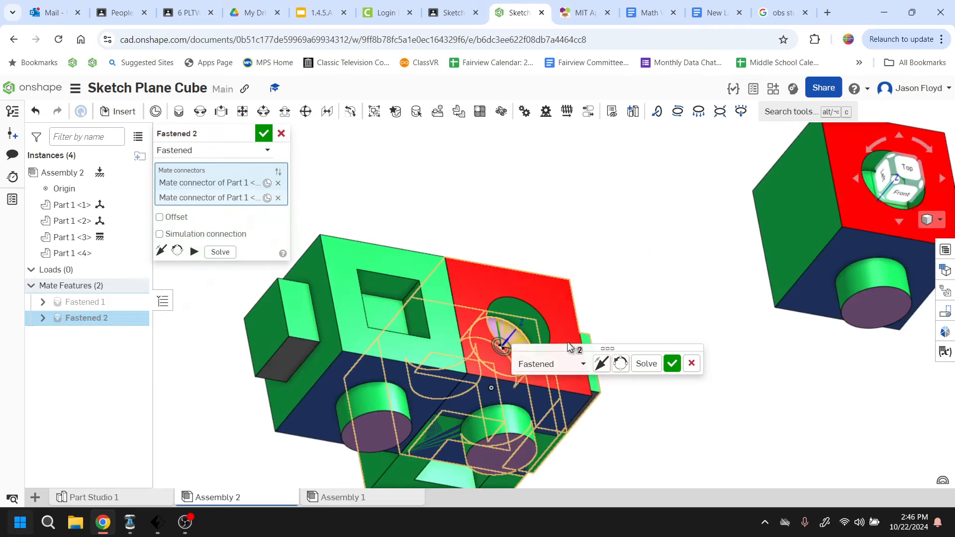
# Flip the stacked cube above the hole, rotate it until its red face points over the neighbouring cube, and commit the mate
pyautogui.click(602, 364)
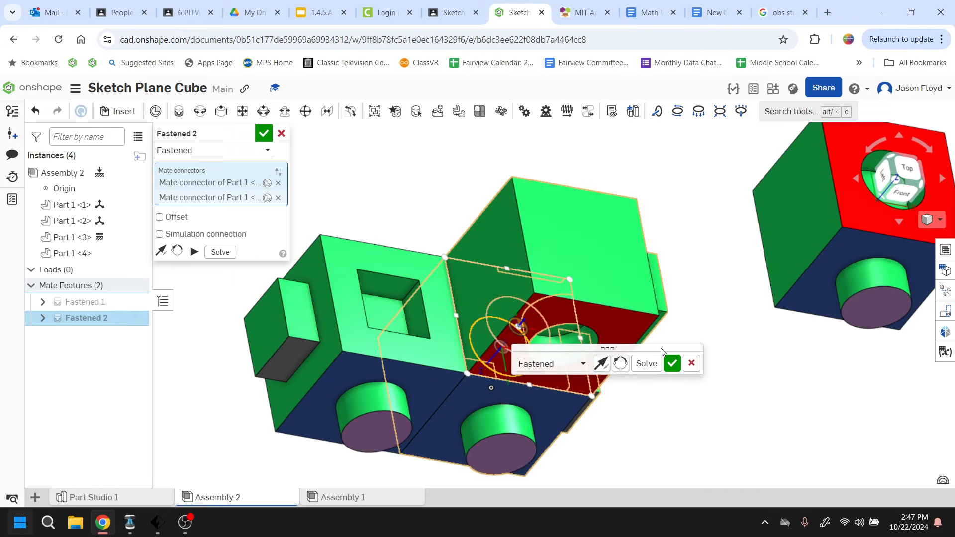
pyautogui.click(619, 364)
pyautogui.click(622, 361)
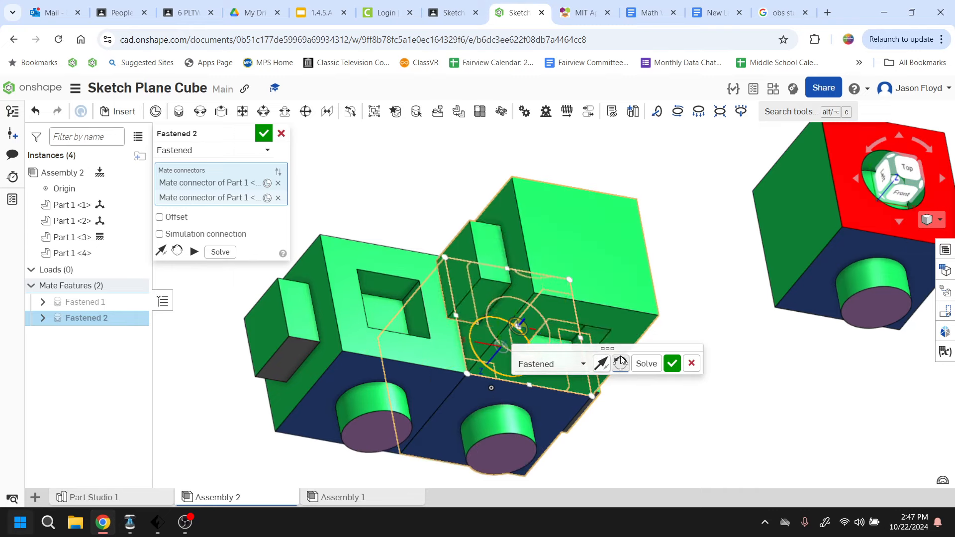
pyautogui.click(622, 361)
pyautogui.click(672, 364)
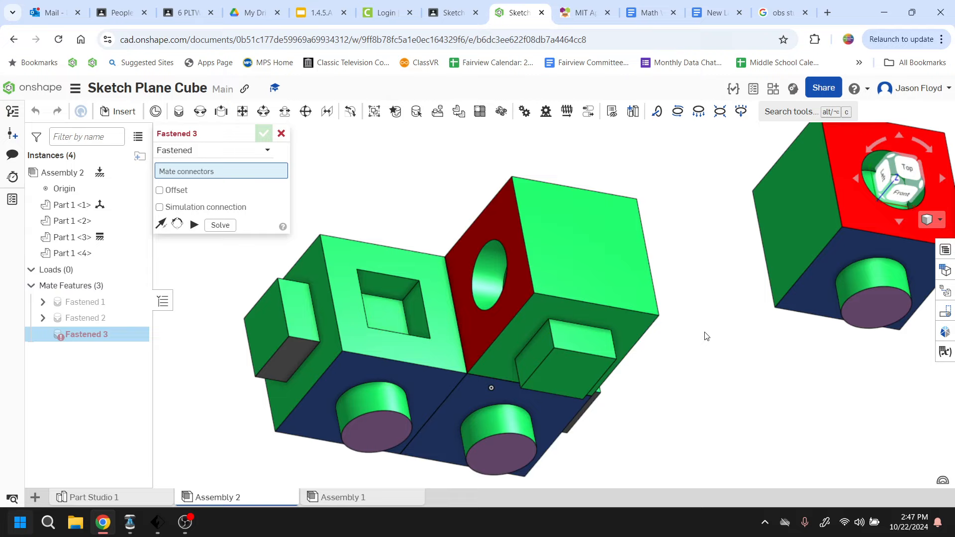
# Create a Fastened mate between the last loose cube's square peg face and the floor of the stacked cube's square pocket
pyautogui.scroll(-5, 701, 326)
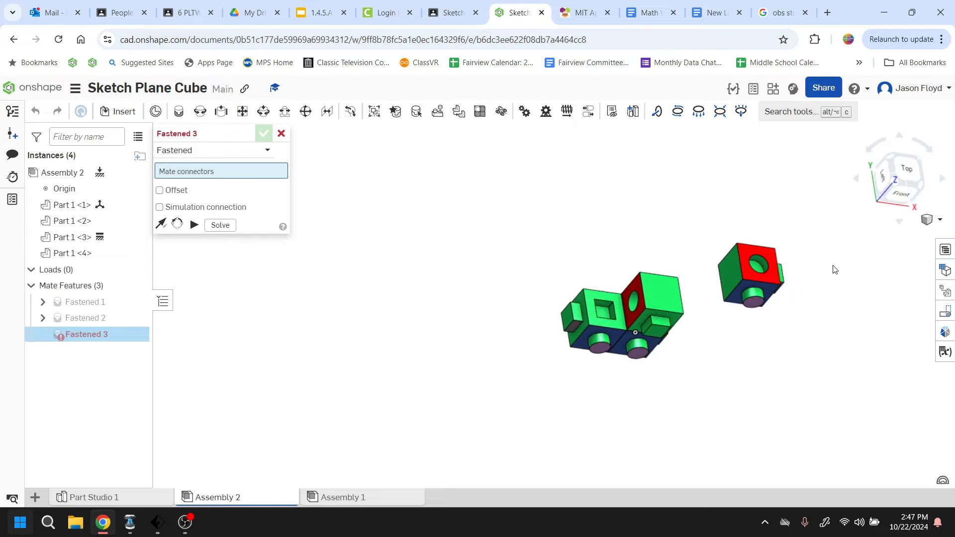
pyautogui.moveTo(833, 269); pyautogui.dragTo(749, 276, button='right')
pyautogui.scroll(4, 732, 229)
pyautogui.scroll(3, 736, 231)
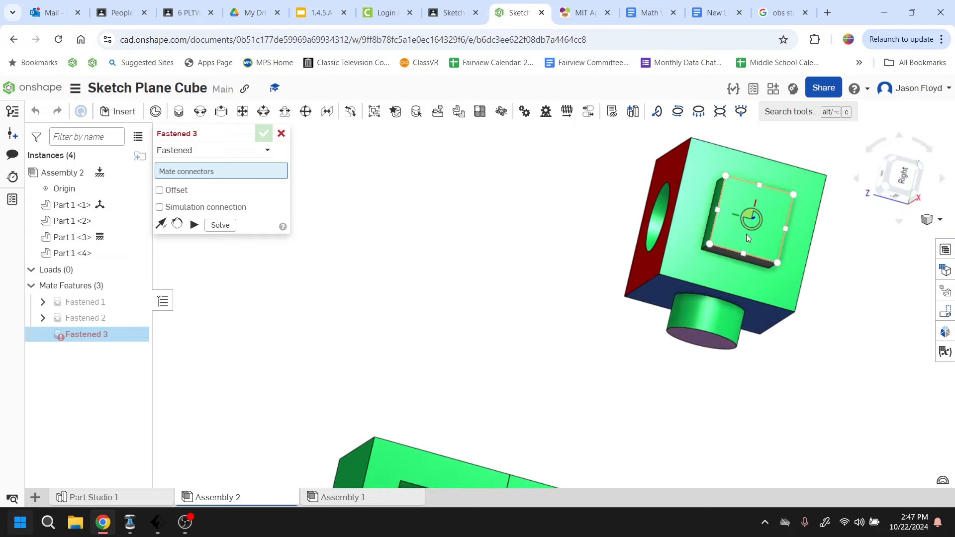
pyautogui.click(750, 222)
pyautogui.scroll(-5, 696, 278)
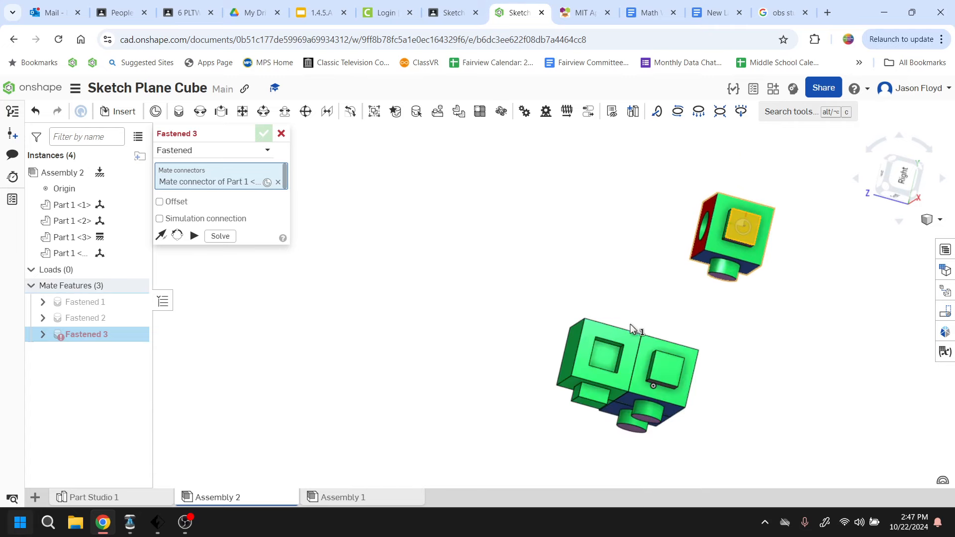
pyautogui.scroll(5, 617, 343)
pyautogui.scroll(4, 607, 356)
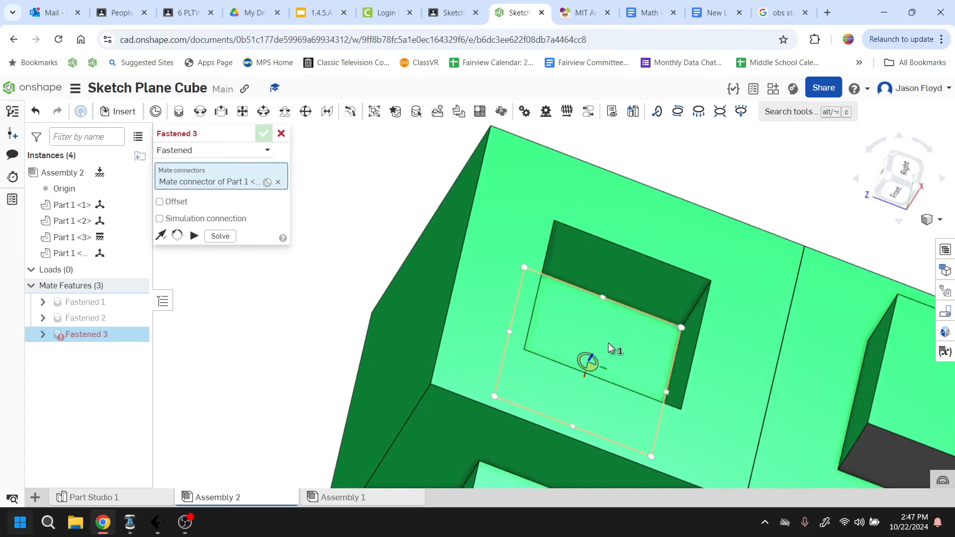
pyautogui.click(609, 342)
# Flip the fourth cube so it sits outside the square pocket, and commit the mate
pyautogui.scroll(-4, 647, 368)
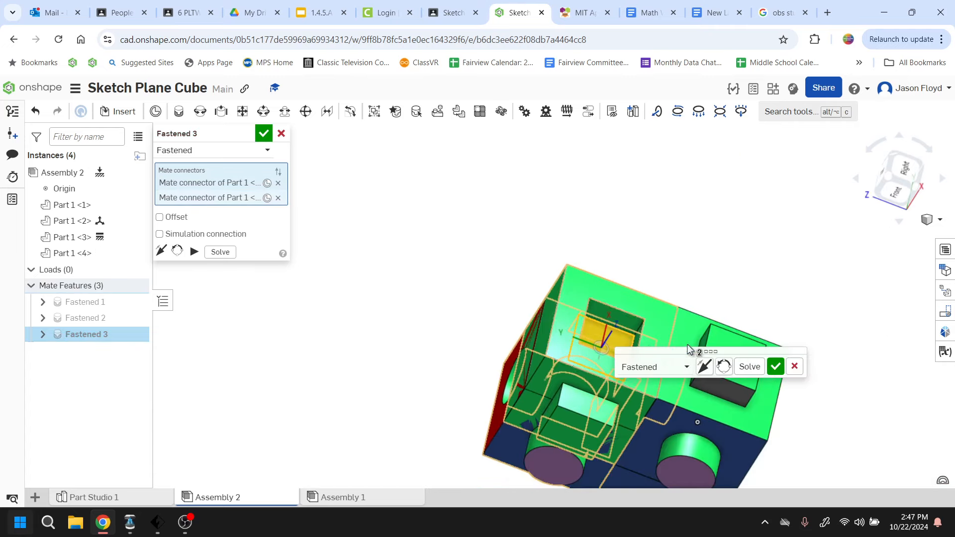
pyautogui.click(704, 367)
pyautogui.scroll(-3, 781, 354)
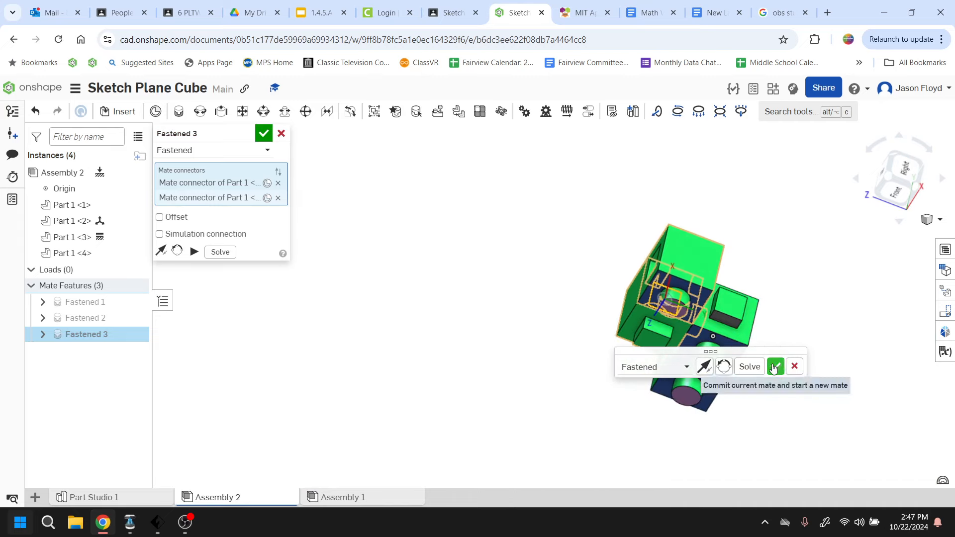
pyautogui.click(775, 366)
# Insert three more copies of Part 1 in the empty space around the four joined cubes
pyautogui.moveTo(780, 335); pyautogui.dragTo(824, 343, button='right')
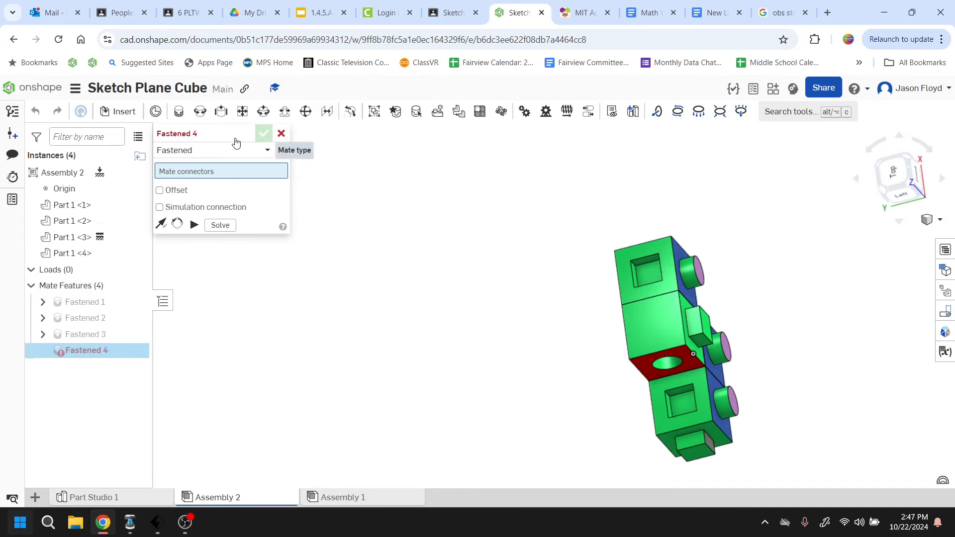
pyautogui.click(115, 112)
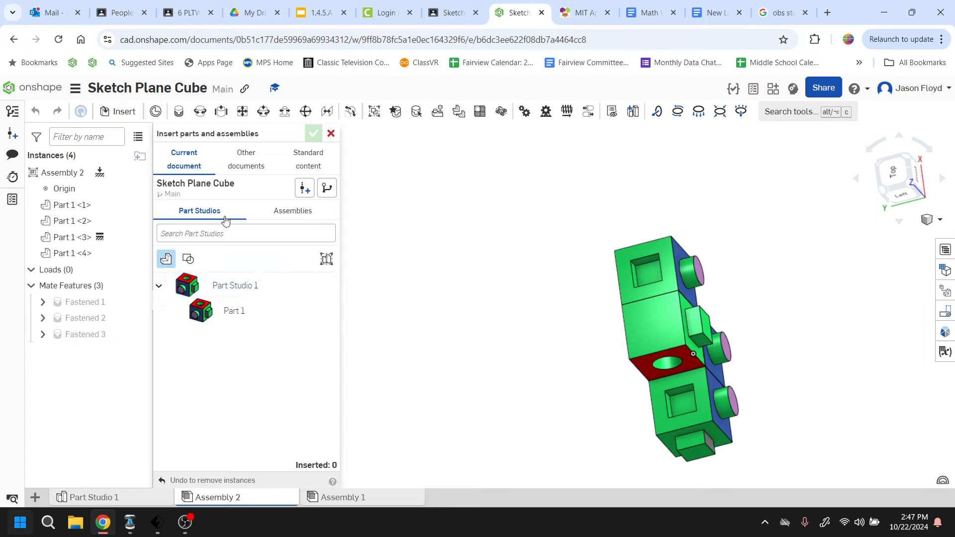
pyautogui.click(219, 312)
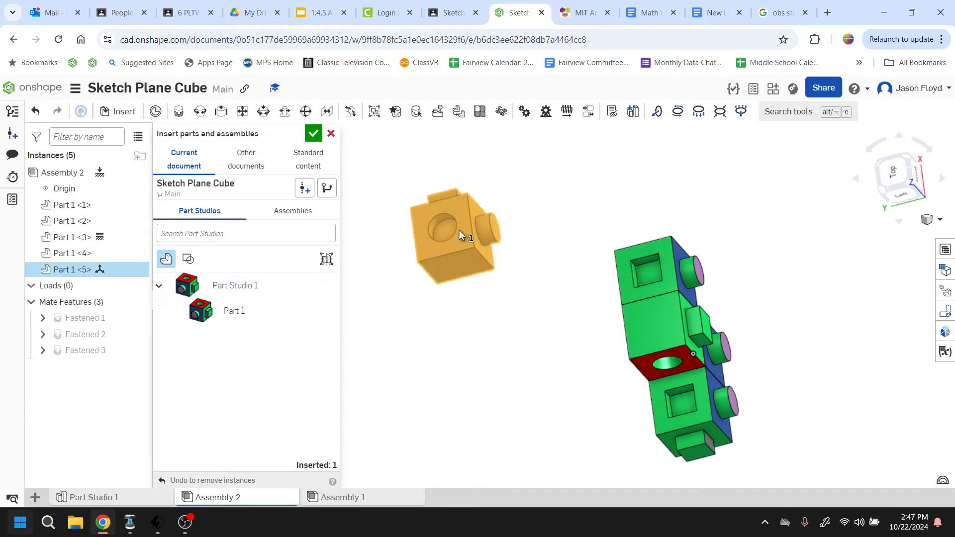
pyautogui.click(458, 230)
pyautogui.click(224, 312)
pyautogui.click(420, 382)
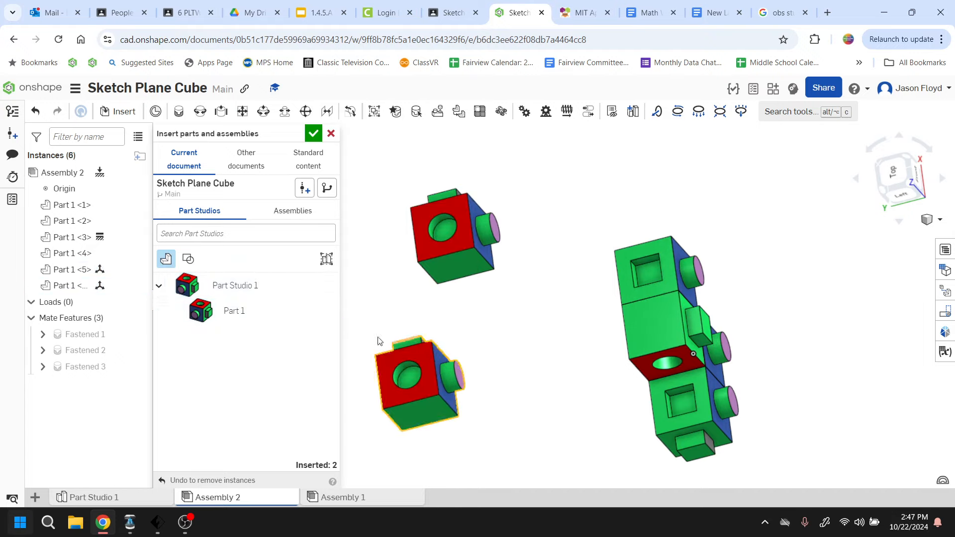
pyautogui.click(242, 312)
pyautogui.click(594, 174)
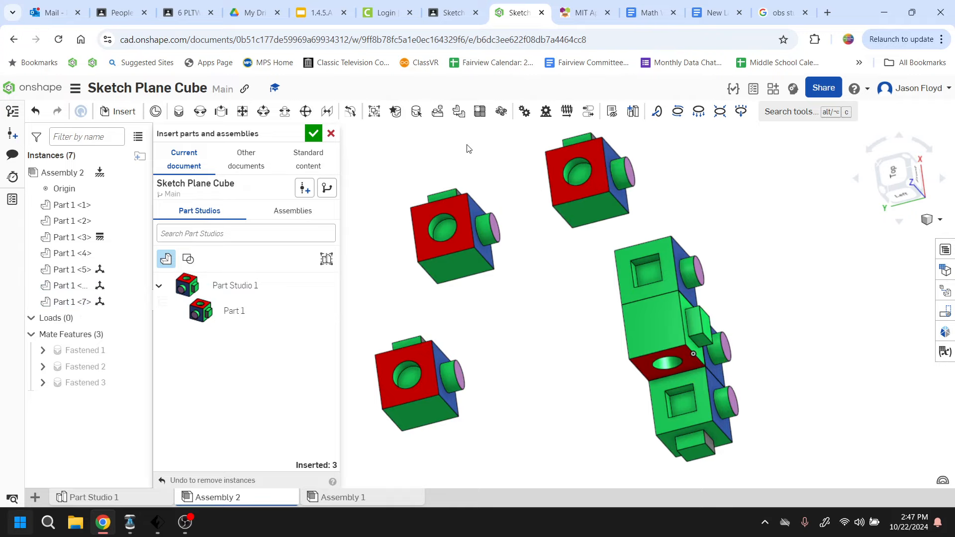
pyautogui.click(313, 133)
# Create a Fastened mate between the upper corner of a loose cube's plain face and the matching corner of the stacked red-faced cube
pyautogui.hotkey('shift', '3')
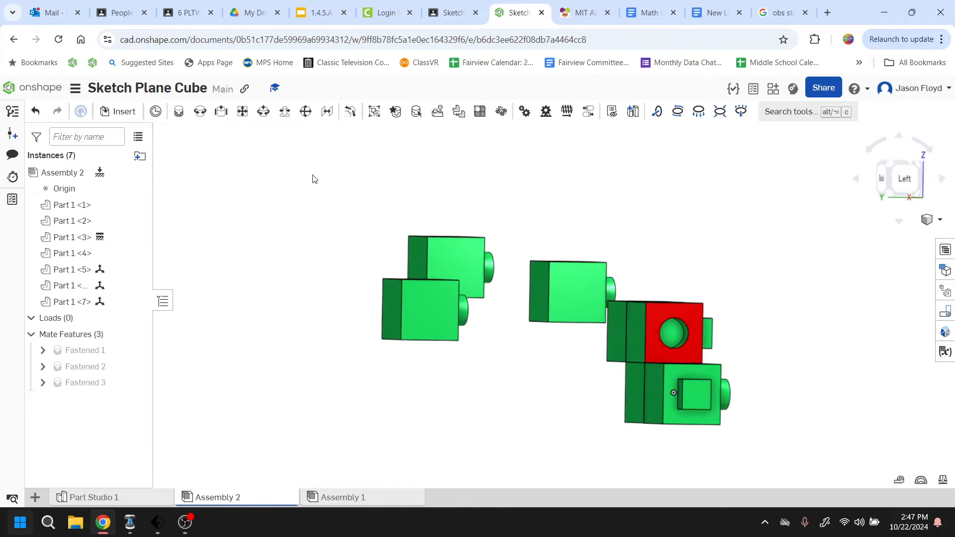
pyautogui.hotkey('shift', '7')
pyautogui.click(179, 112)
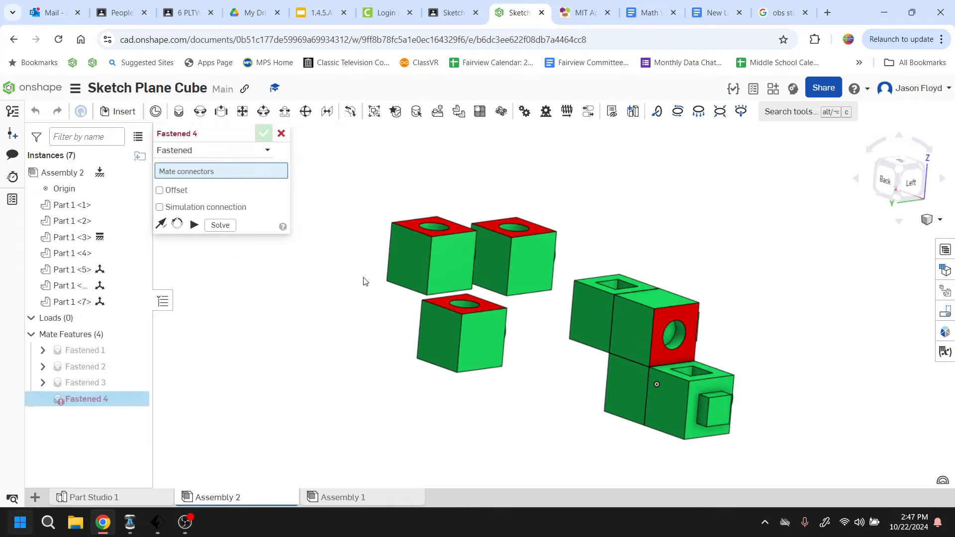
pyautogui.scroll(5, 428, 331)
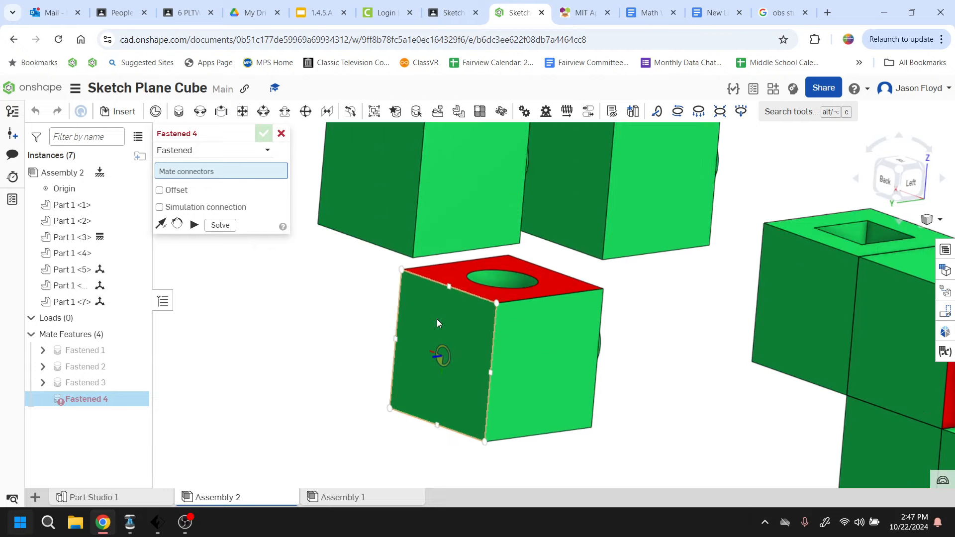
pyautogui.click(411, 287)
pyautogui.scroll(-5, 411, 286)
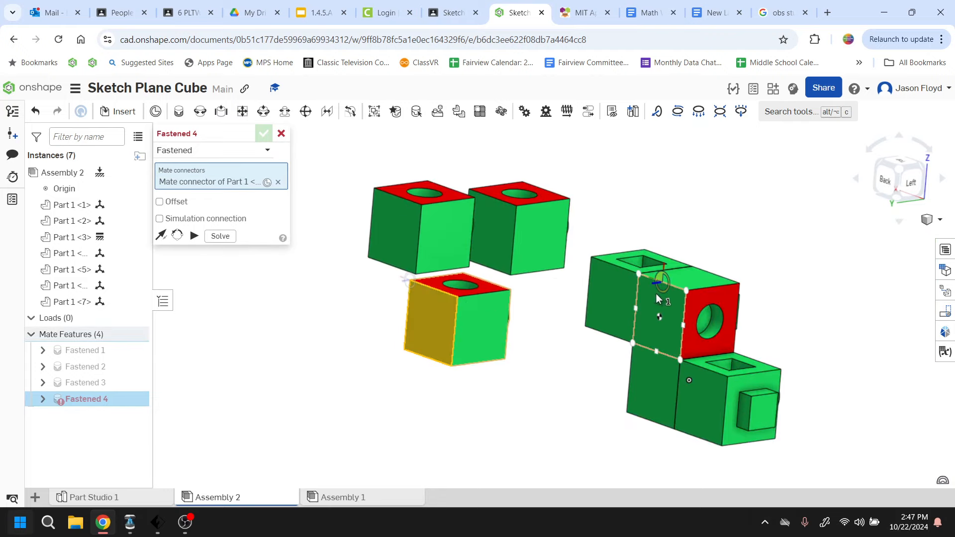
pyautogui.click(643, 290)
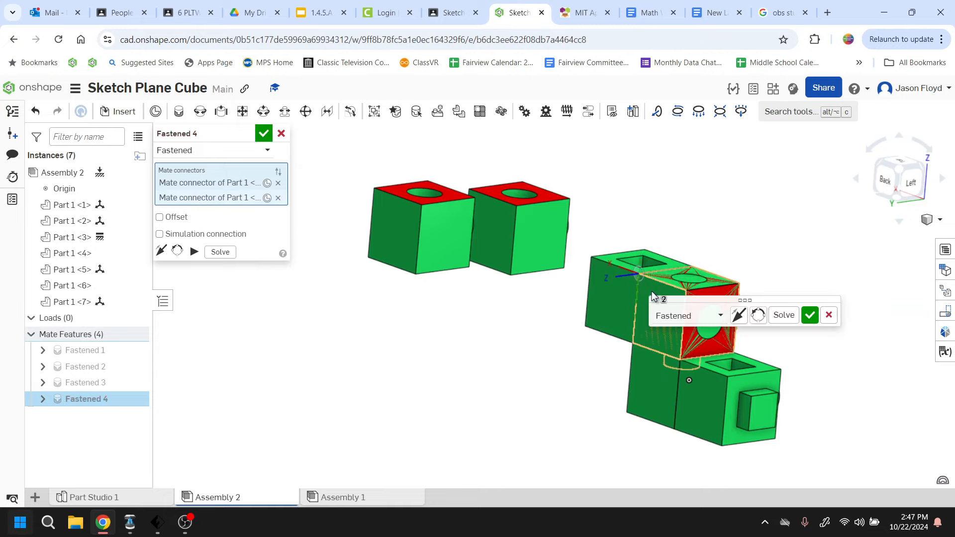
# Flip and rotate the newly mated cube until it sits against the stacked cube with its blue peg face pointing outward, and commit the mate
pyautogui.click(739, 315)
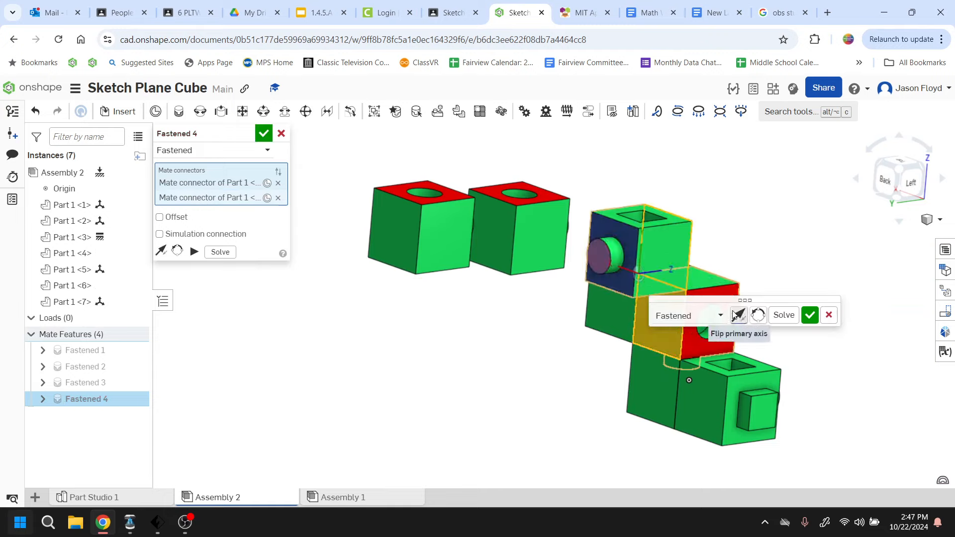
pyautogui.click(763, 315)
pyautogui.moveTo(755, 256); pyautogui.dragTo(795, 278, button='right')
pyautogui.click(757, 314)
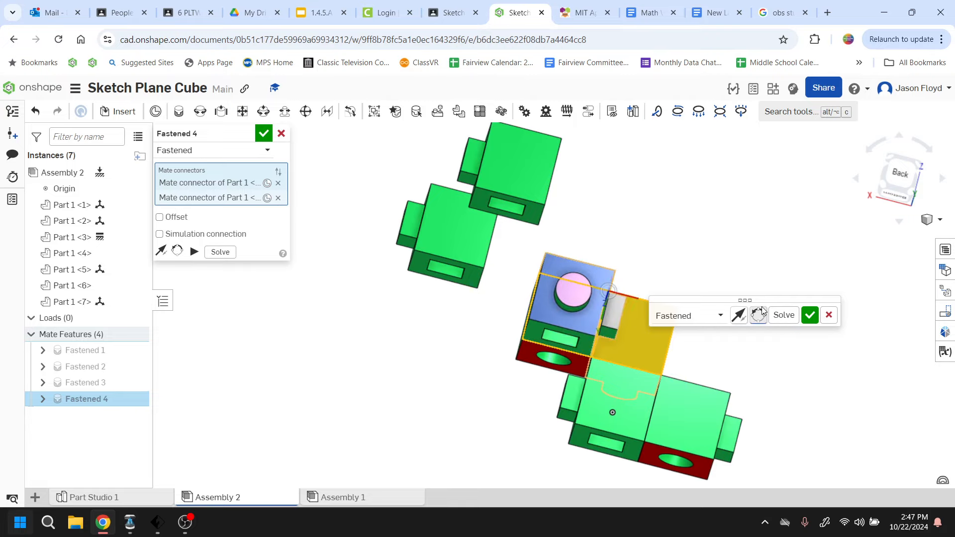
pyautogui.click(758, 315)
pyautogui.click(810, 315)
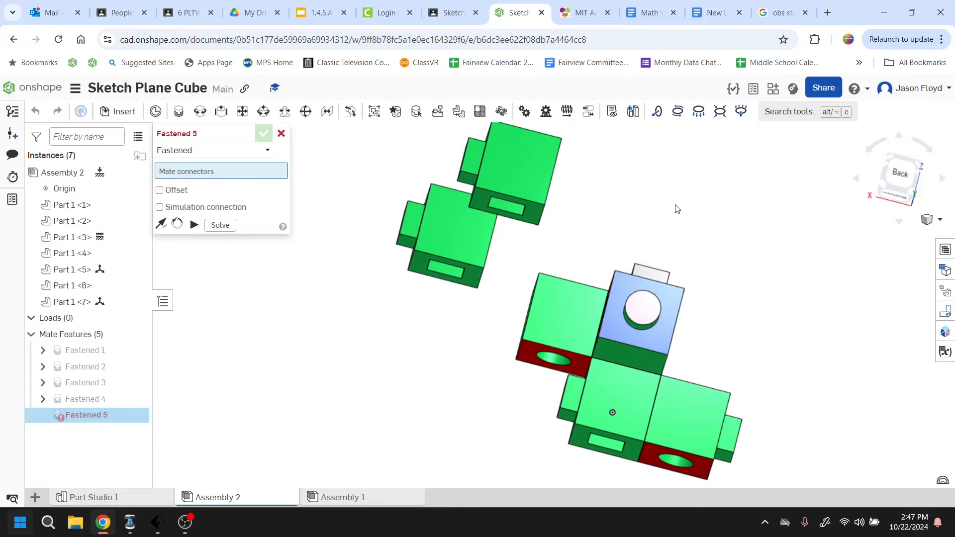
pyautogui.scroll(-3, 676, 208)
pyautogui.moveTo(675, 208); pyautogui.dragTo(689, 240, button='right')
pyautogui.scroll(5, 650, 232)
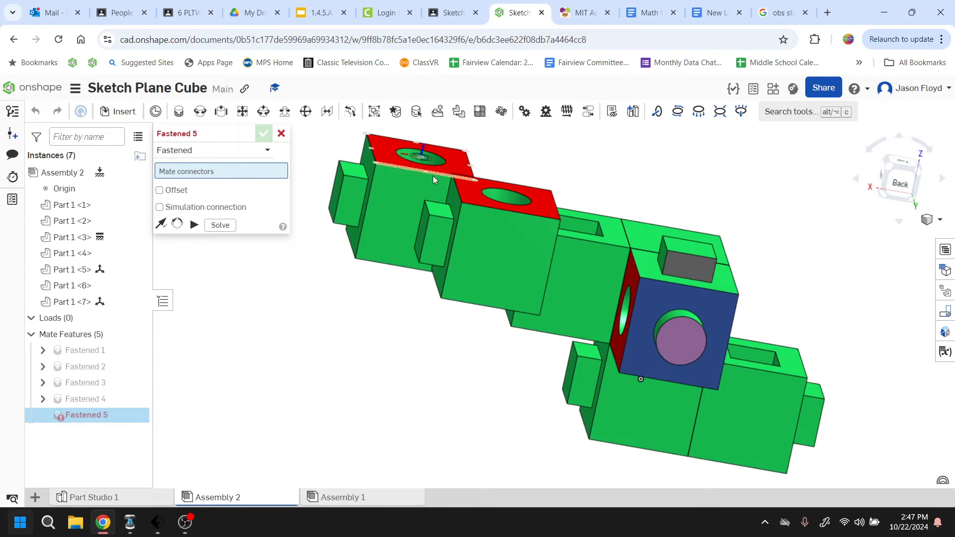
pyautogui.click(495, 259)
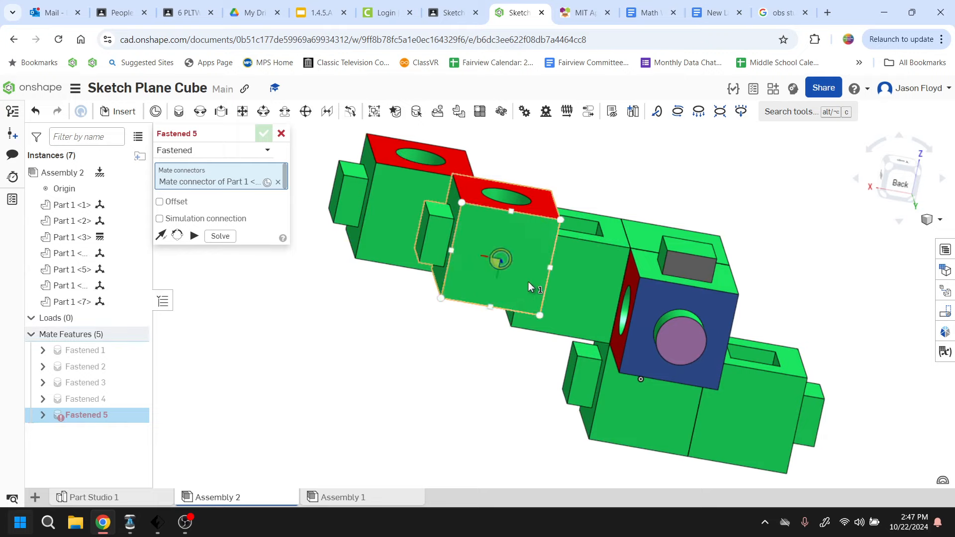
pyautogui.click(668, 342)
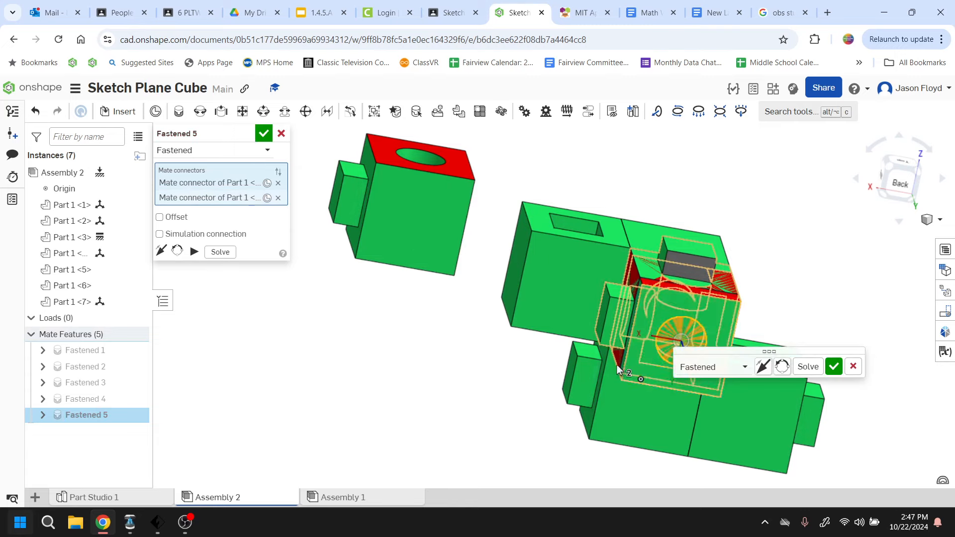
pyautogui.click(763, 367)
pyautogui.moveTo(686, 418); pyautogui.dragTo(631, 405, button='right')
pyautogui.scroll(-6, 694, 312)
pyautogui.moveTo(694, 319)
pyautogui.mouseDown(button='right')
pyautogui.moveTo(695, 366)
pyautogui.moveTo(686, 309)
pyautogui.mouseUp(button='right')
pyautogui.click(787, 322)
pyautogui.moveTo(761, 294); pyautogui.dragTo(707, 259, button='right')
pyautogui.scroll(5, 716, 312)
pyautogui.moveTo(716, 311); pyautogui.dragTo(511, 241, button='right')
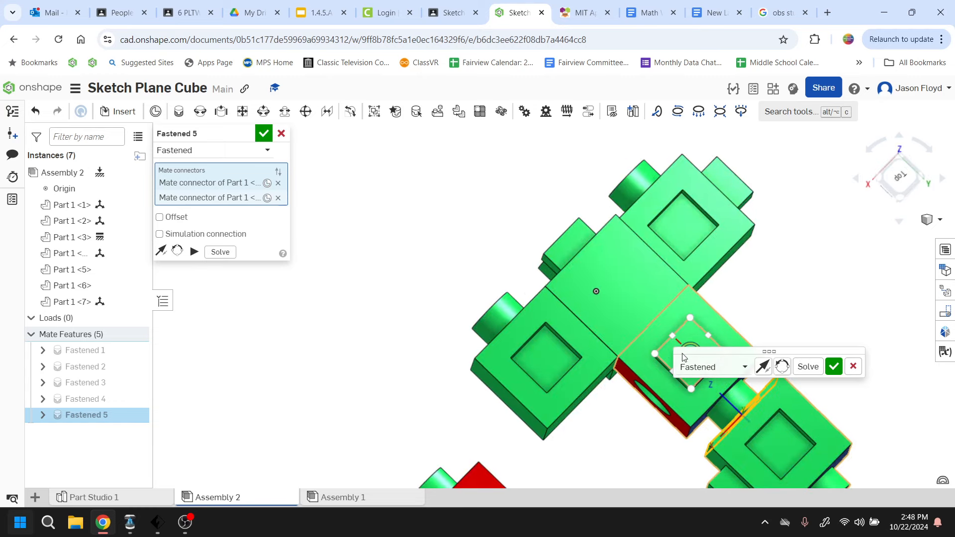
pyautogui.click(853, 366)
# Fasten a loose cube's round hole floor to the end of the blue-faced cube's round peg, flipping the cube outward before committing the mate
pyautogui.moveTo(829, 351); pyautogui.dragTo(777, 297, button='right')
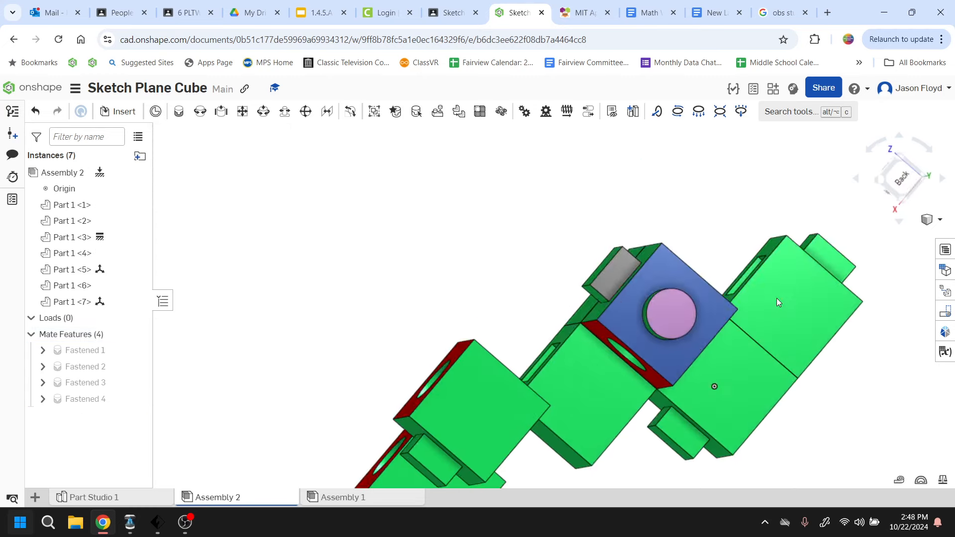
pyautogui.click(179, 112)
pyautogui.scroll(-5, 420, 234)
pyautogui.moveTo(494, 374); pyautogui.dragTo(572, 354, button='right')
pyautogui.scroll(8, 576, 396)
pyautogui.click(515, 345)
pyautogui.scroll(-5, 515, 345)
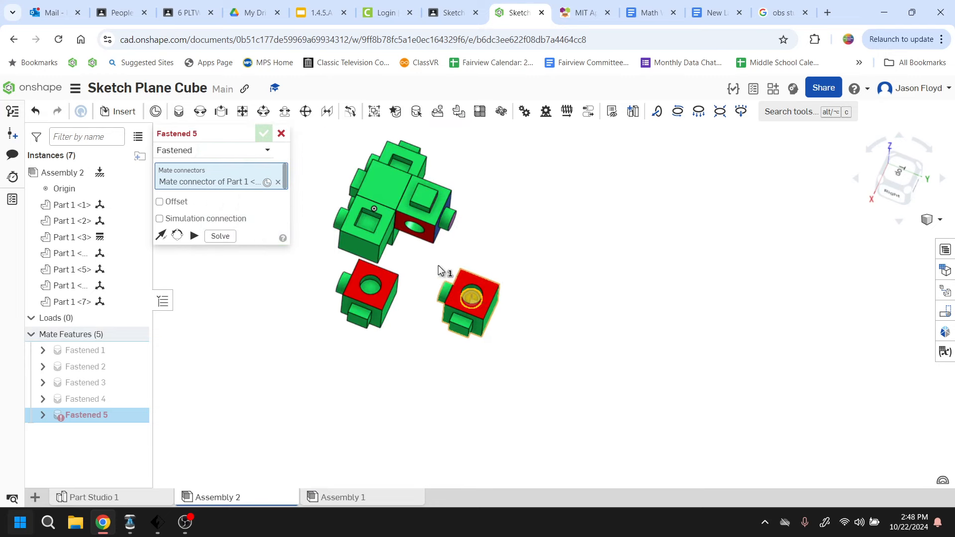
pyautogui.moveTo(438, 265); pyautogui.dragTo(456, 223, button='right')
pyautogui.scroll(6, 455, 224)
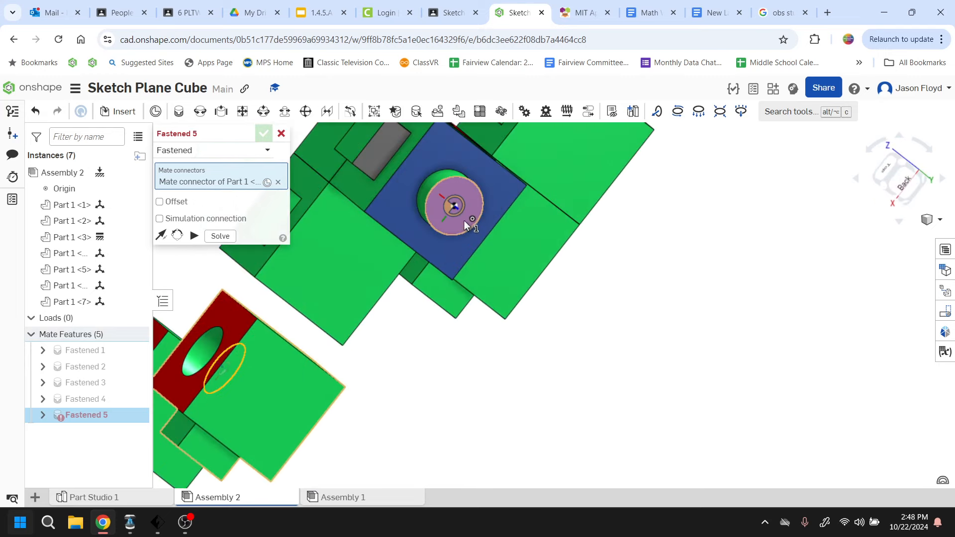
pyautogui.click(465, 218)
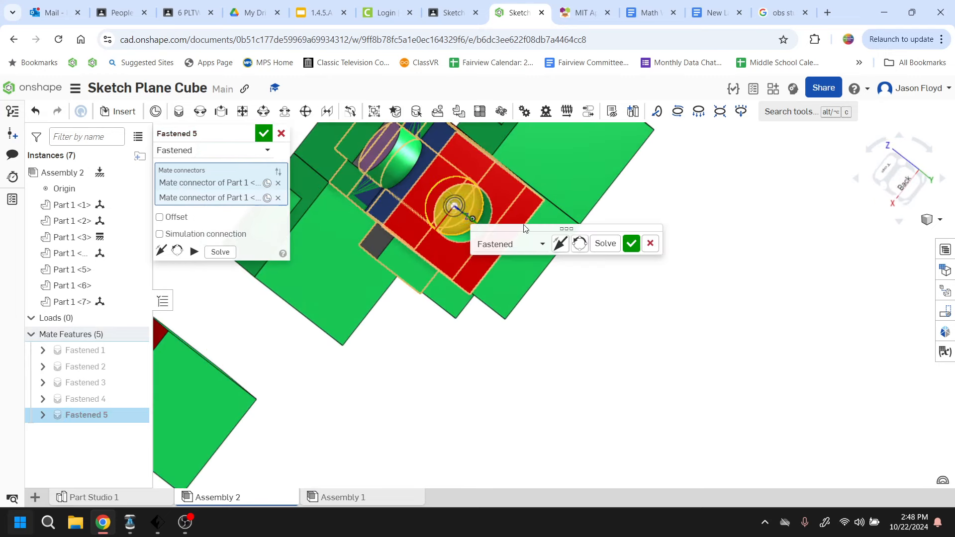
pyautogui.click(560, 243)
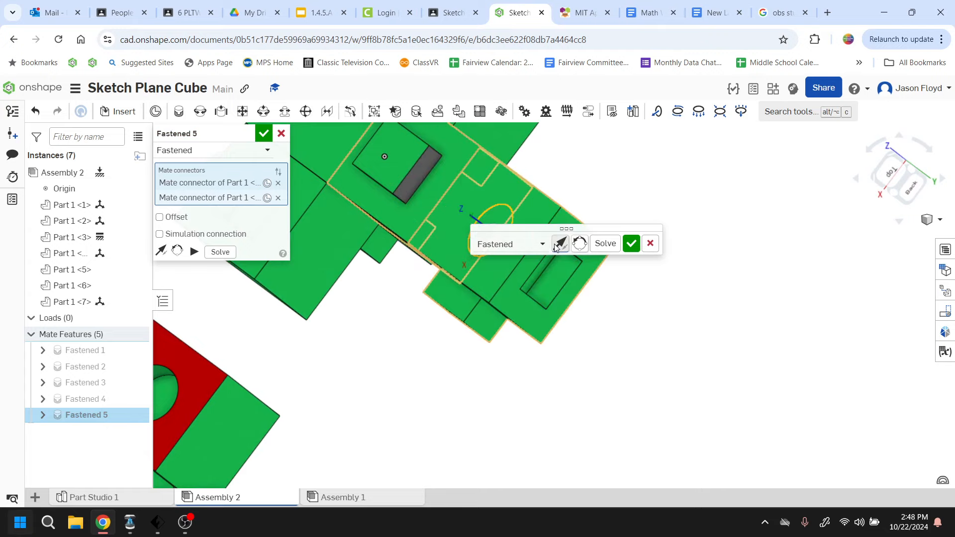
pyautogui.click(631, 244)
# Create a Fastened mate between the last loose cube's square peg face and the floor of the newly attached cube's square pocket
pyautogui.moveTo(631, 248); pyautogui.dragTo(614, 283, button='right')
pyautogui.scroll(-5, 614, 283)
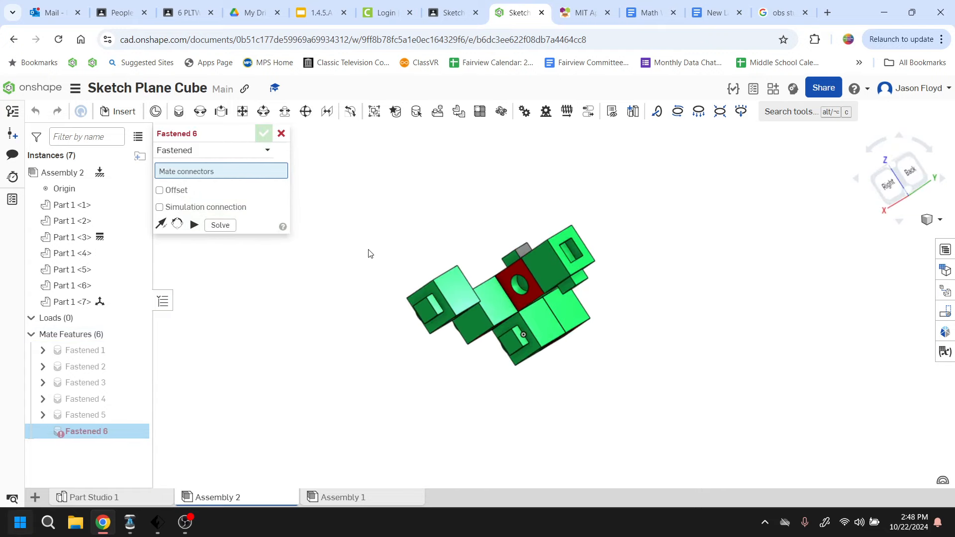
pyautogui.scroll(3, 416, 296)
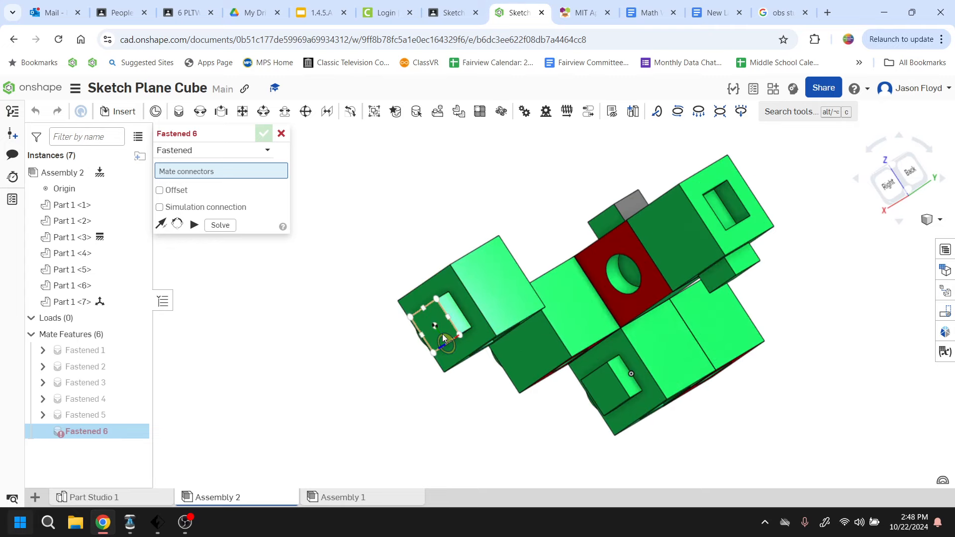
pyautogui.click(435, 326)
pyautogui.moveTo(682, 245); pyautogui.dragTo(700, 263, button='right')
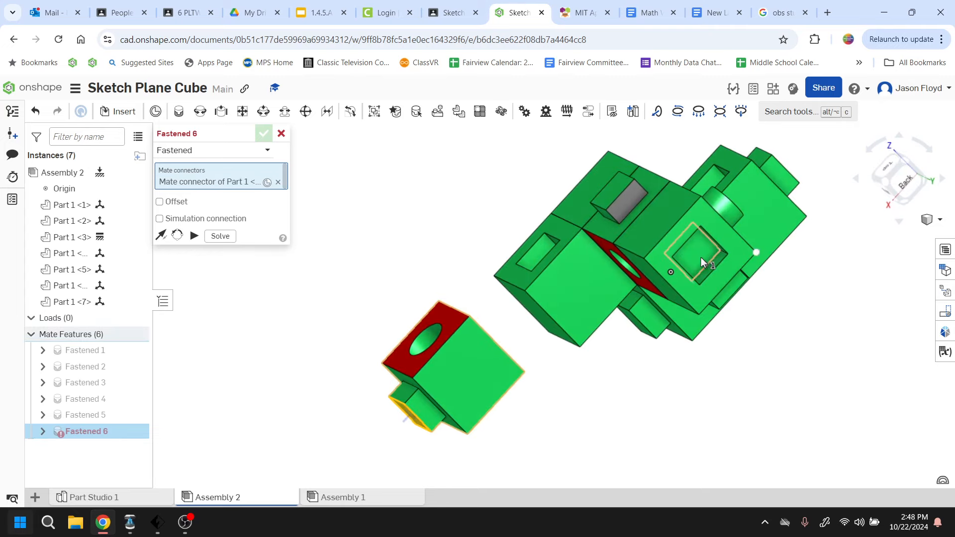
pyautogui.scroll(4, 701, 257)
pyautogui.rightClick(702, 252)
pyautogui.press('Escape')
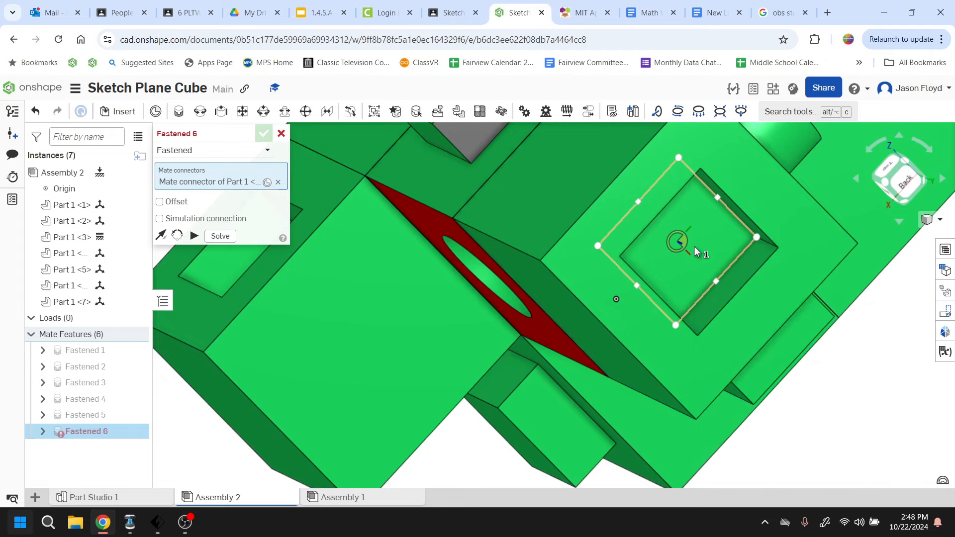
pyautogui.click(689, 246)
# Flip the last cube so it sits outside the square pocket, commit the mate, and leave the mate command
pyautogui.moveTo(774, 309); pyautogui.dragTo(757, 238, button='right')
pyautogui.scroll(-3, 757, 238)
pyautogui.moveTo(820, 344); pyautogui.dragTo(782, 343, button='right')
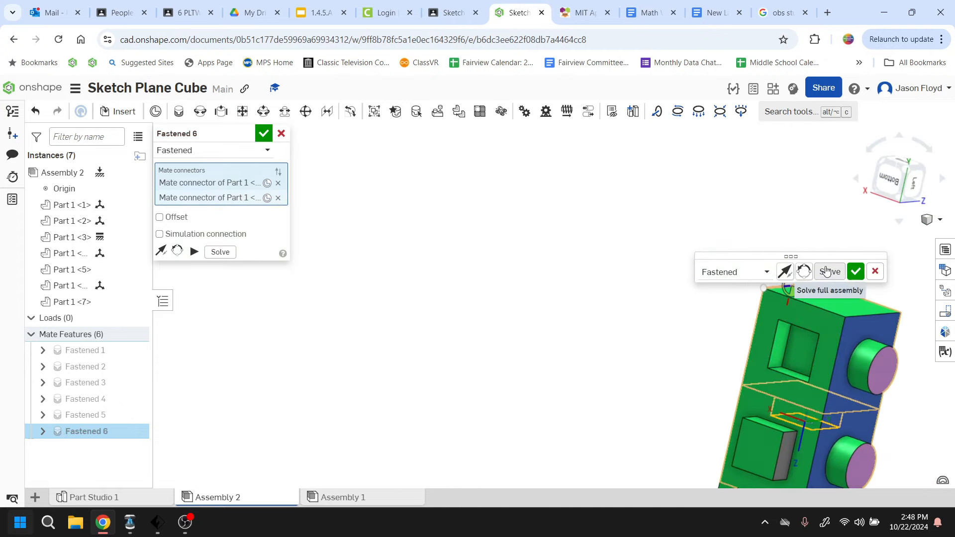
pyautogui.click(856, 272)
pyautogui.click(905, 180)
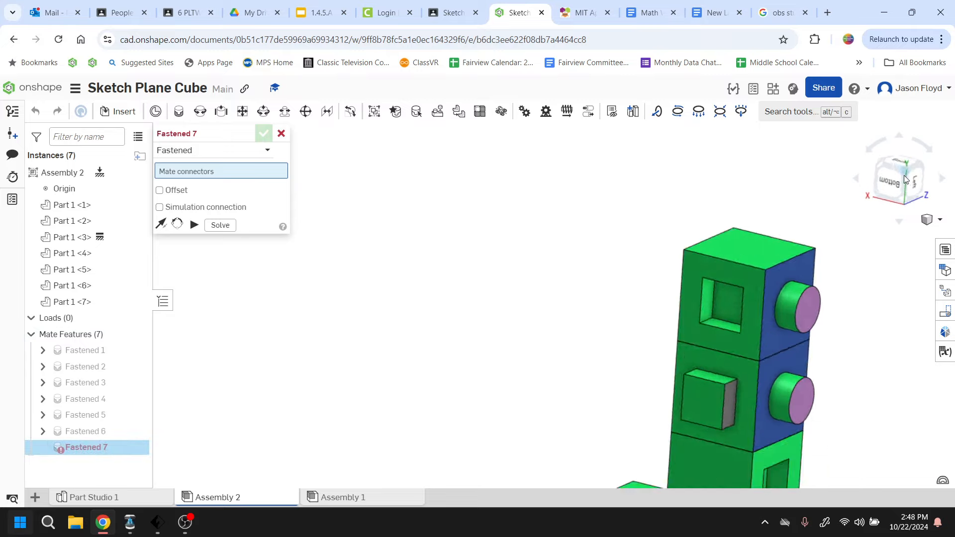
pyautogui.moveTo(789, 255); pyautogui.dragTo(726, 344, button='right')
pyautogui.click(281, 134)
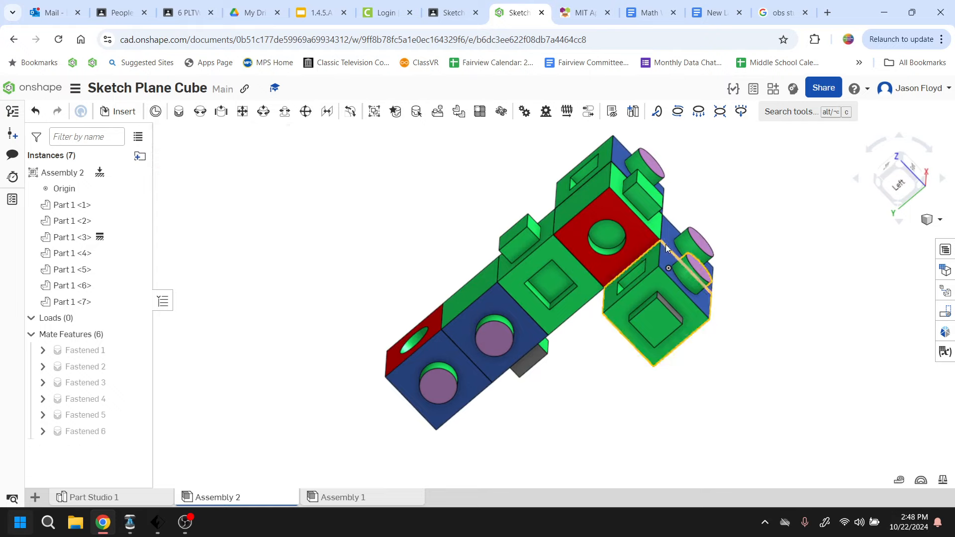
# Try to add a Fastened mate between the end cube's round peg and the round hole in the middle cube's red face
pyautogui.click(178, 111)
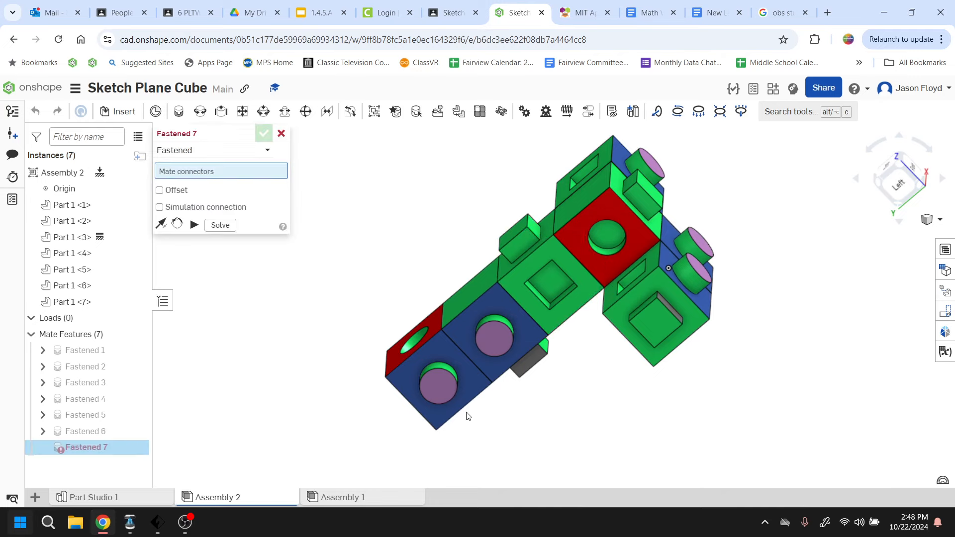
pyautogui.click(435, 384)
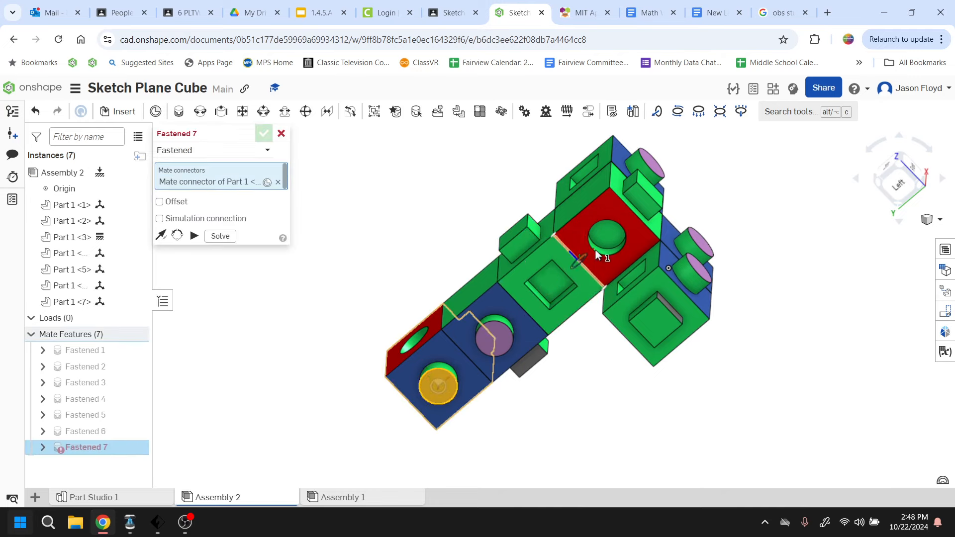
pyautogui.click(610, 248)
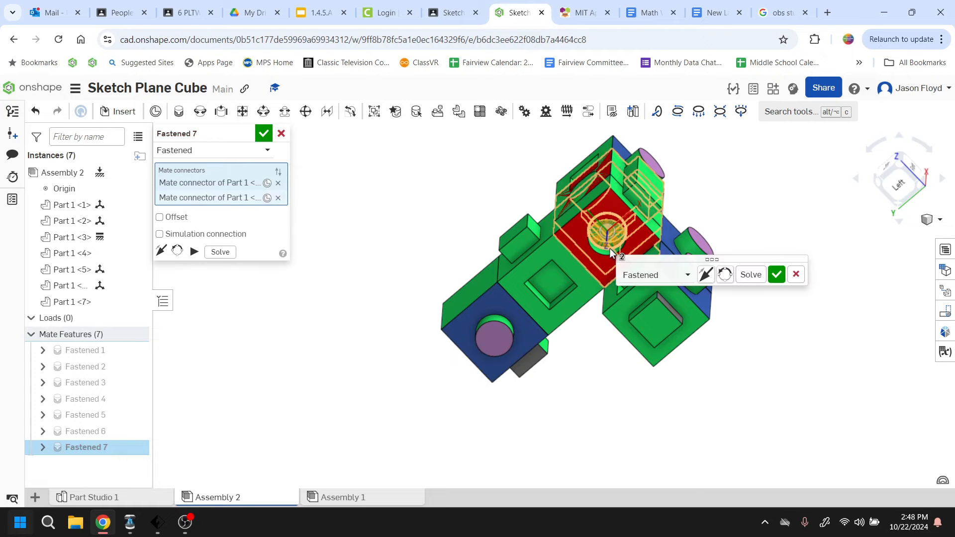
pyautogui.click(776, 274)
pyautogui.press('m')
pyautogui.moveTo(688, 311); pyautogui.dragTo(722, 324, button='right')
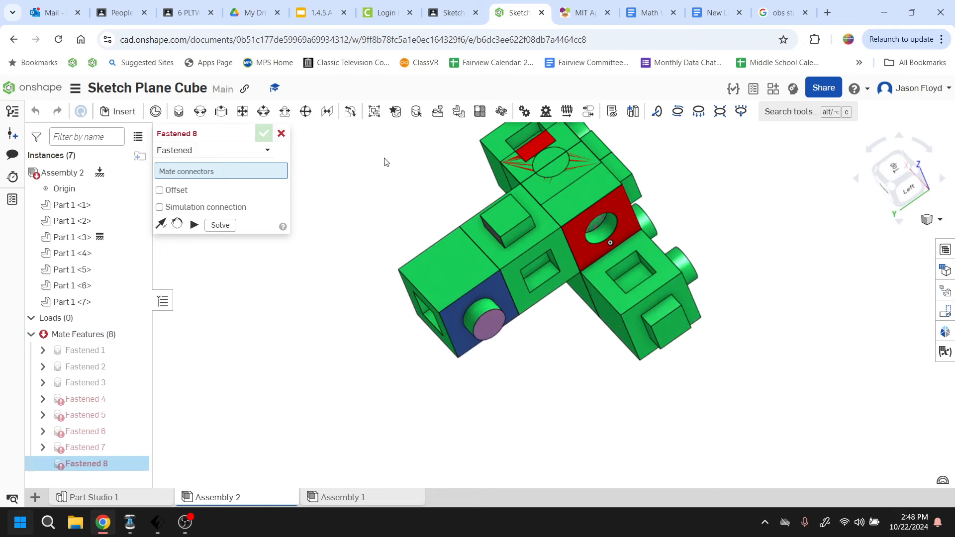
pyautogui.click(281, 134)
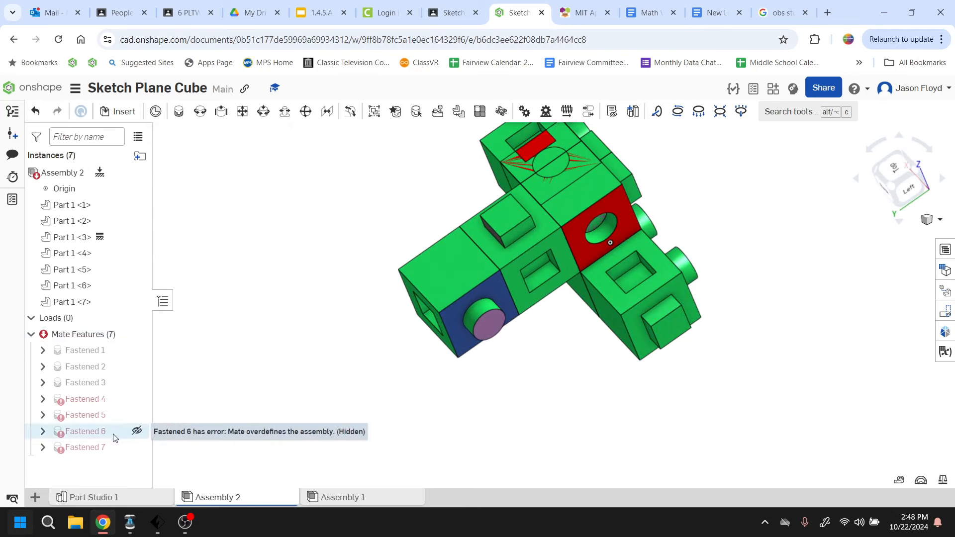
# Delete the most recent Fastened mate from the assembly's mate features
pyautogui.click(92, 443)
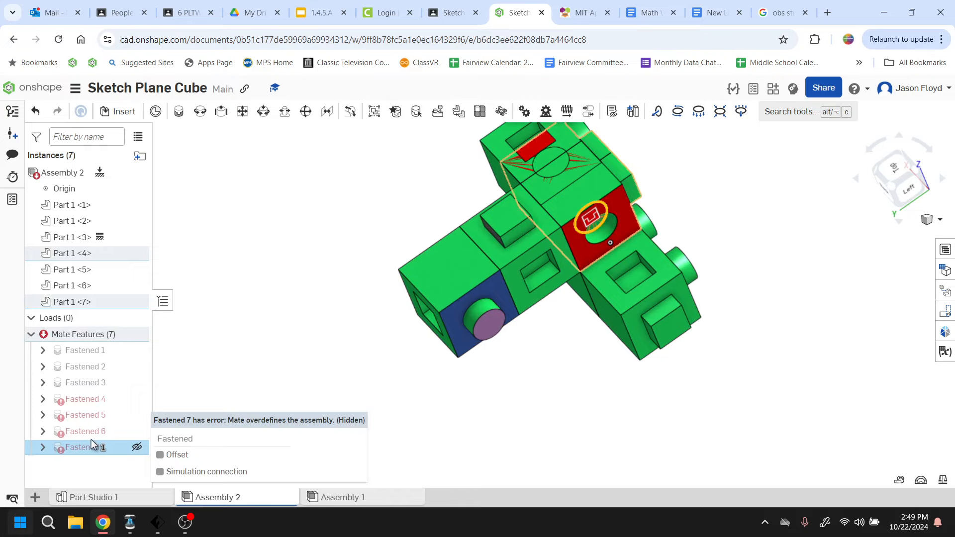
pyautogui.press('Delete')
pyautogui.scroll(-3, 218, 294)
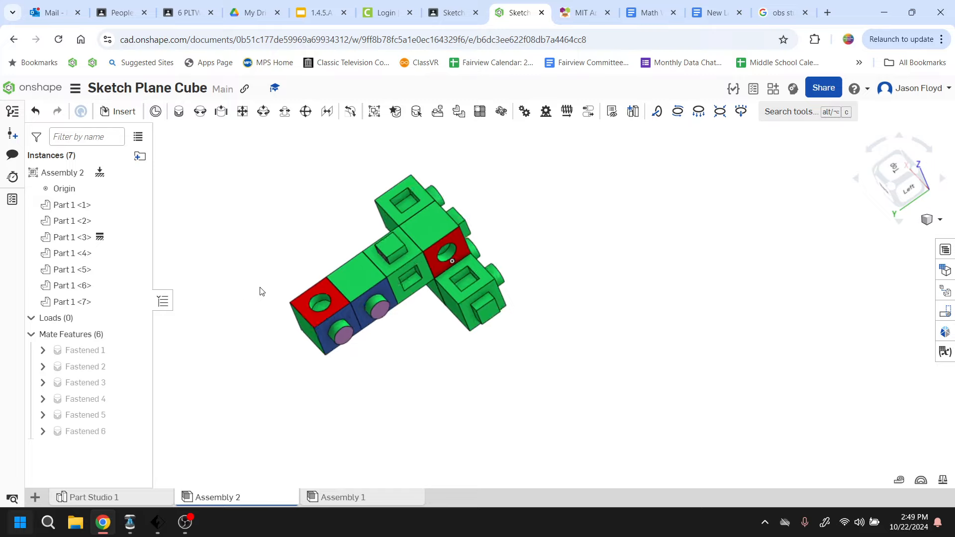
pyautogui.moveTo(260, 290); pyautogui.dragTo(230, 270, button='right')
pyautogui.moveTo(627, 378); pyautogui.dragTo(732, 348, button='right')
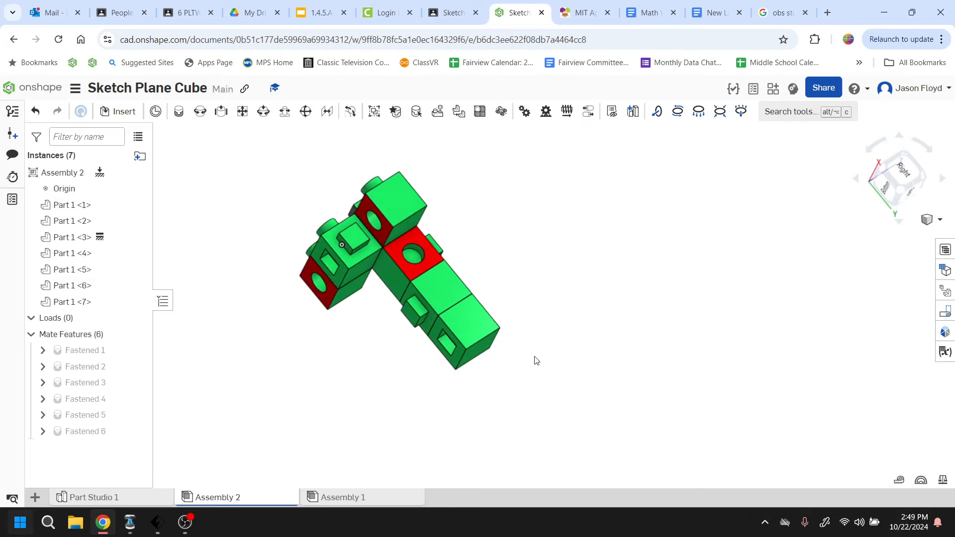